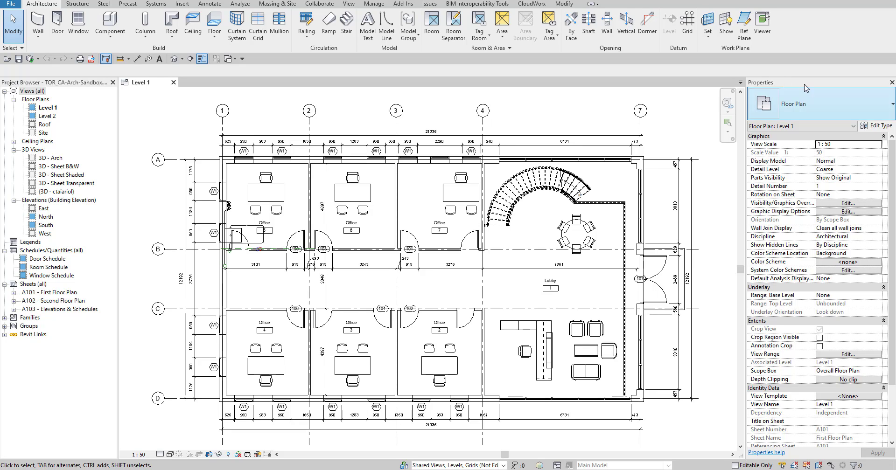
Open the Publish Settings and review which views the 3D Views and Floor Plans sets include, then save and close.
left_click(404, 3)
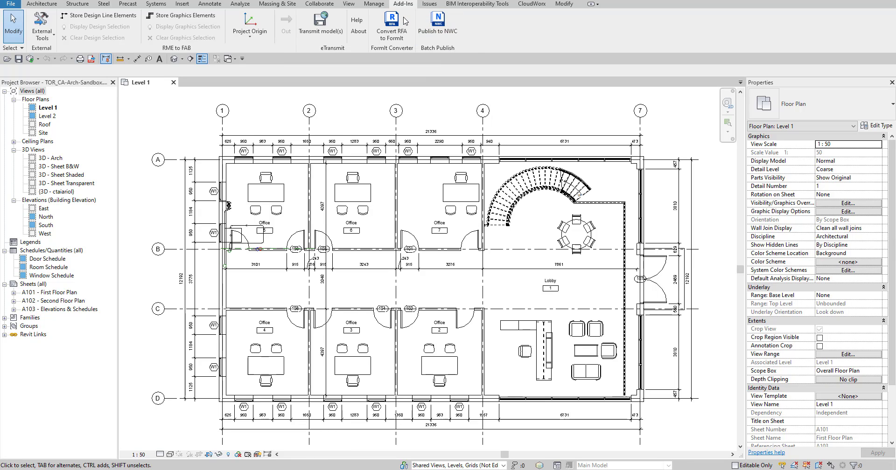
left_click(349, 5)
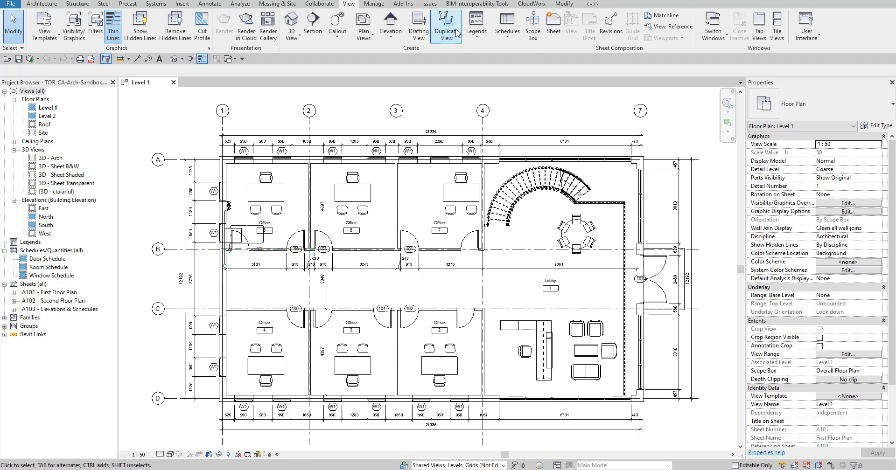
left_click(331, 6)
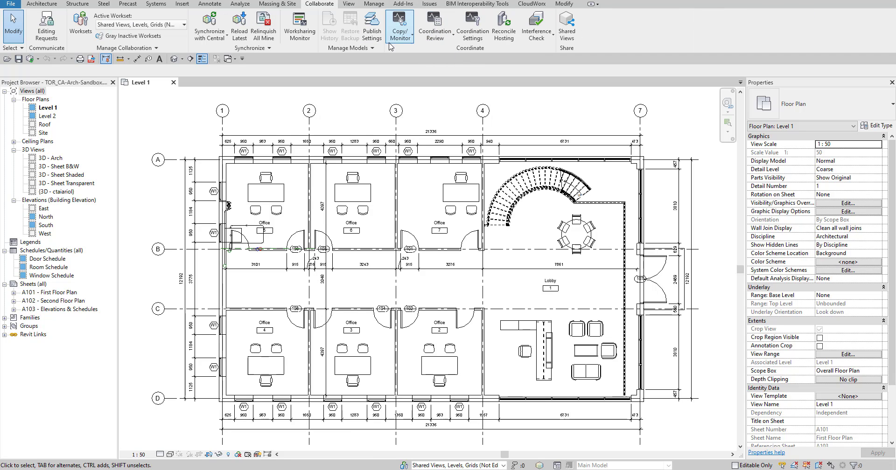
left_click(371, 33)
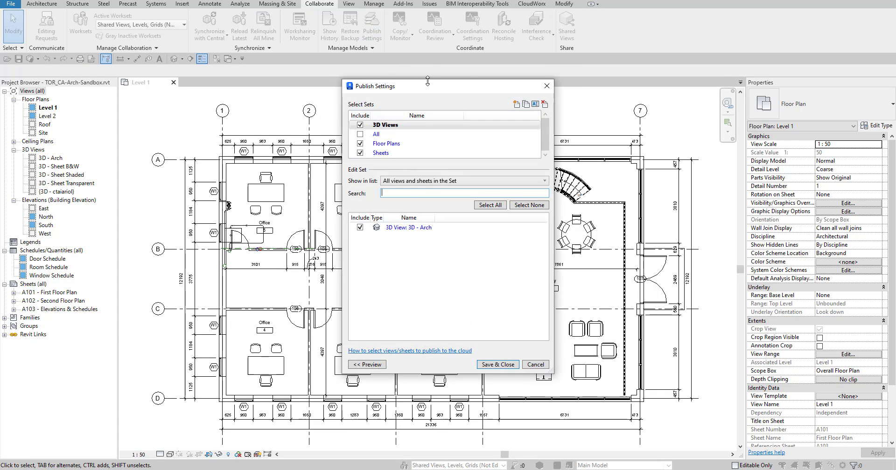
left_click_drag(441, 96, 443, 112)
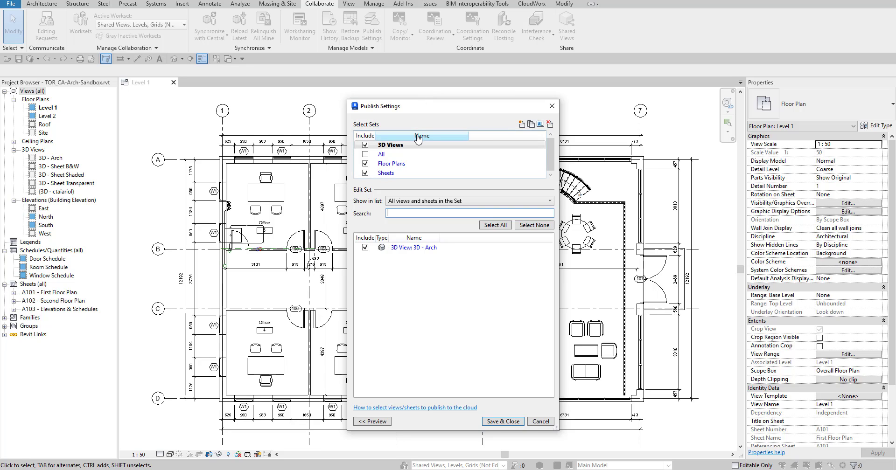
left_click_drag(421, 108, 421, 95)
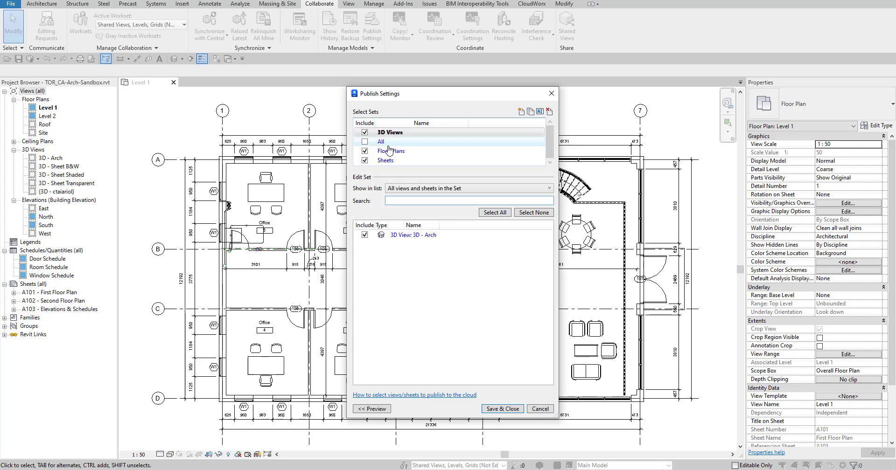
left_click(388, 152)
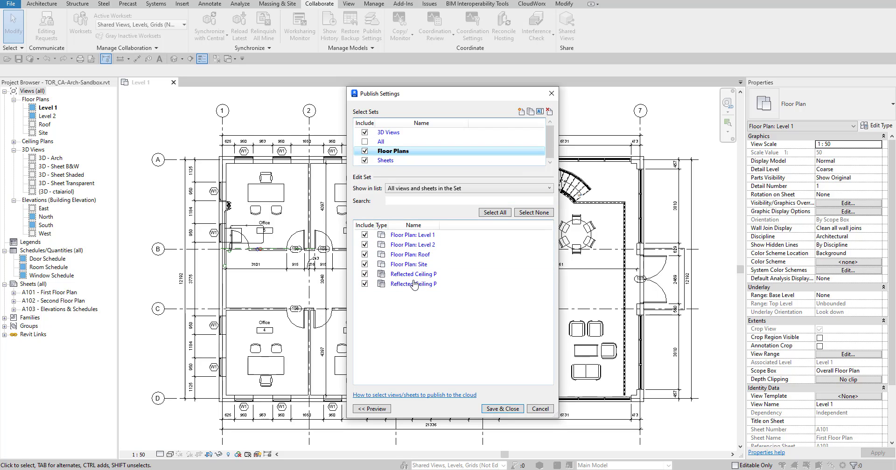
left_click(389, 133)
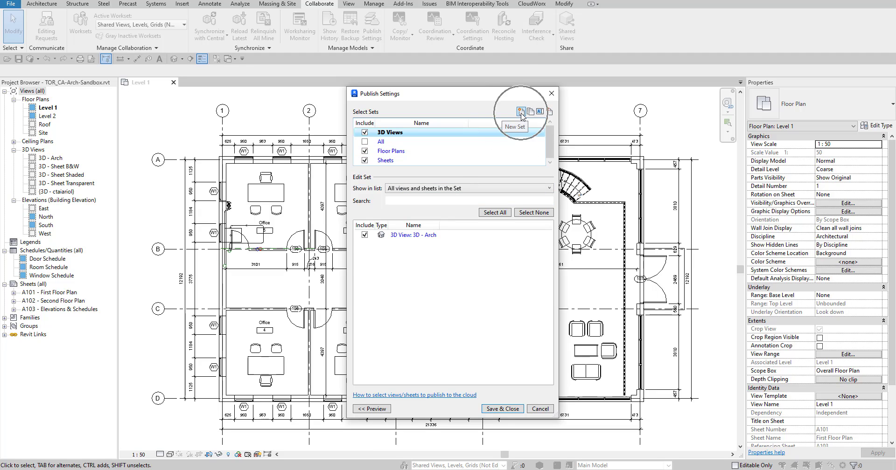
left_click(387, 160)
key("Up")
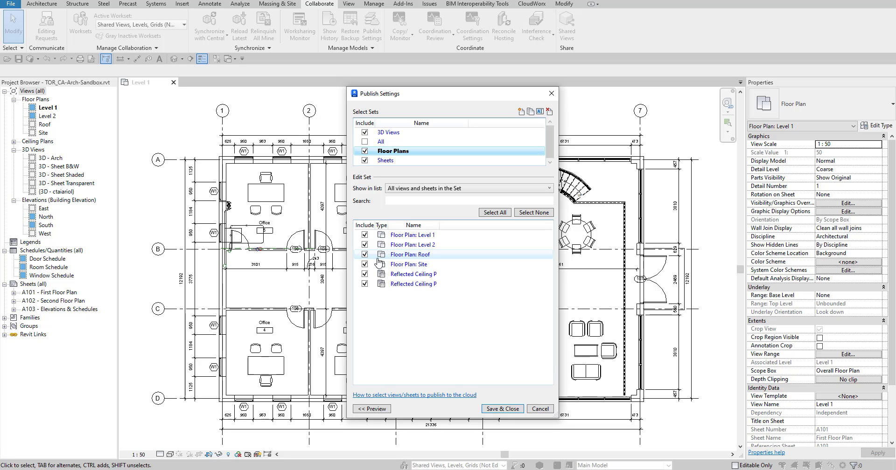
left_click(499, 409)
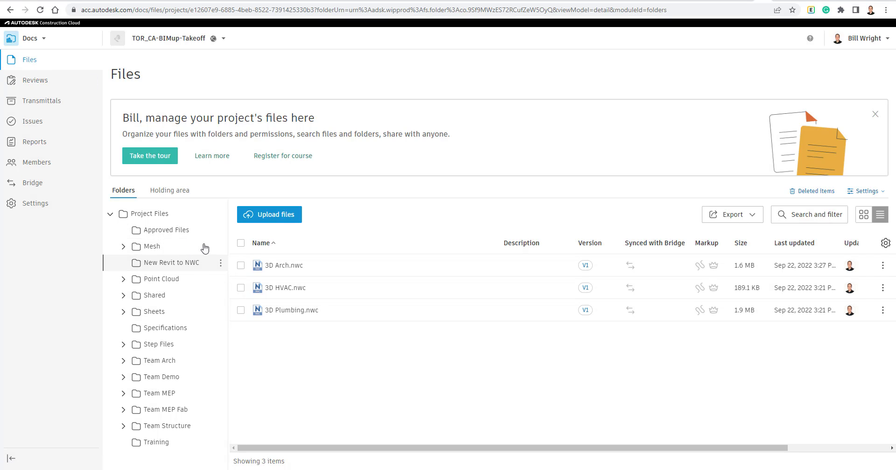
In Autodesk Docs, add a subfolder named "New New Revit to NWC" under Project Files.
left_click(221, 215)
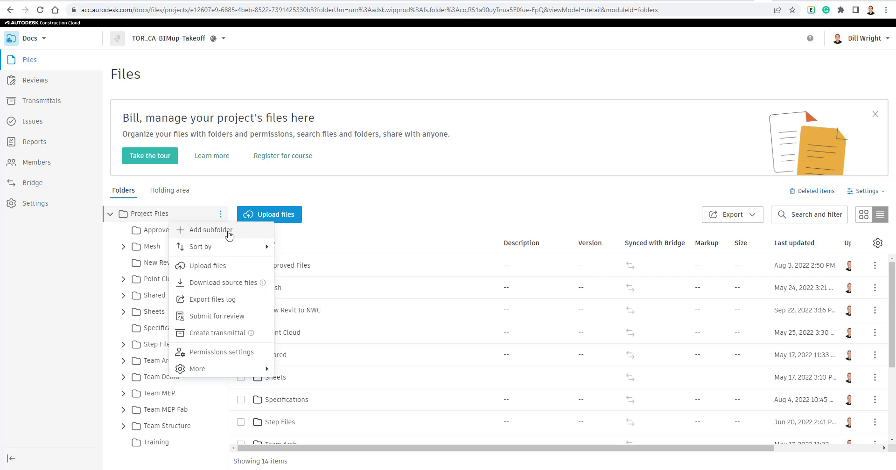
left_click(229, 232)
type("N")
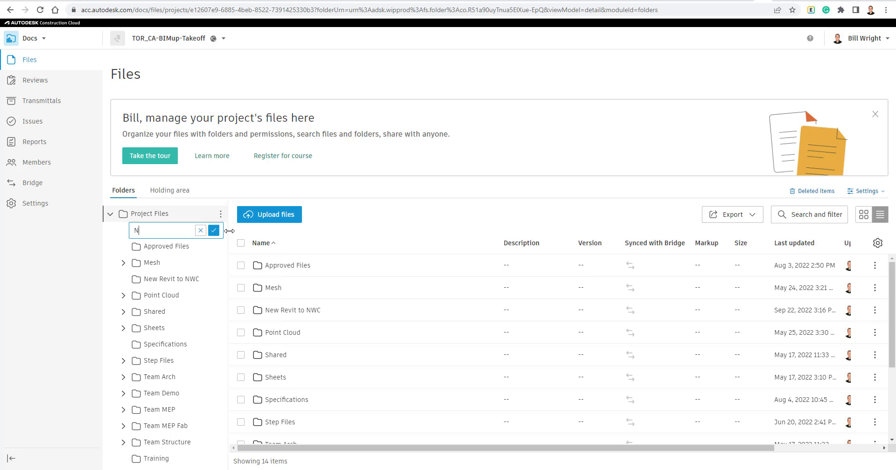
type("ew New Revit to NWC")
key("Return")
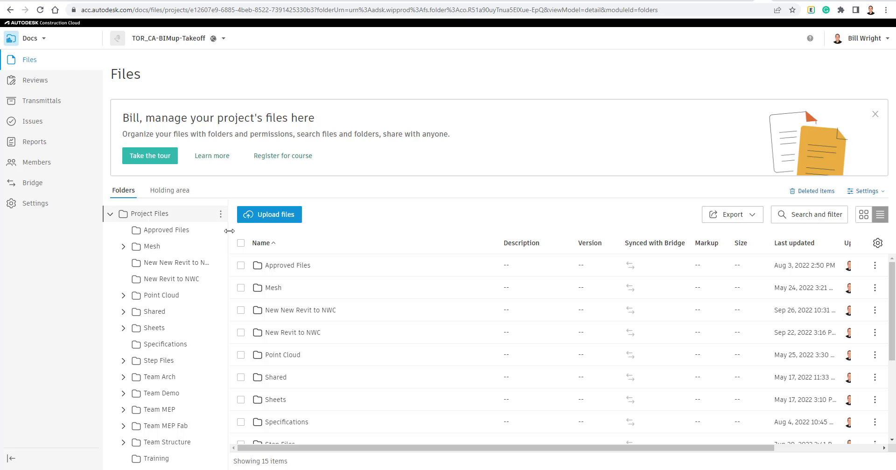
Open 3D HVAC.nwc from the New Revit to NWC folder, inspect the model in 3D, and close the viewer.
left_click(182, 280)
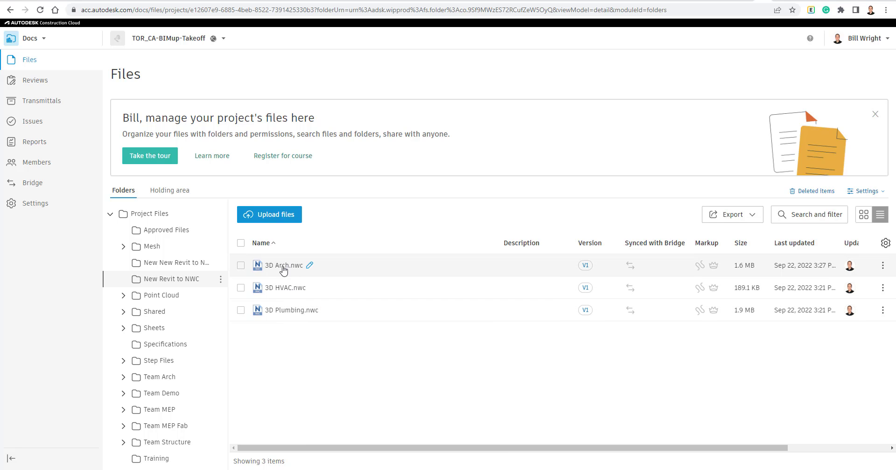
left_click(282, 289)
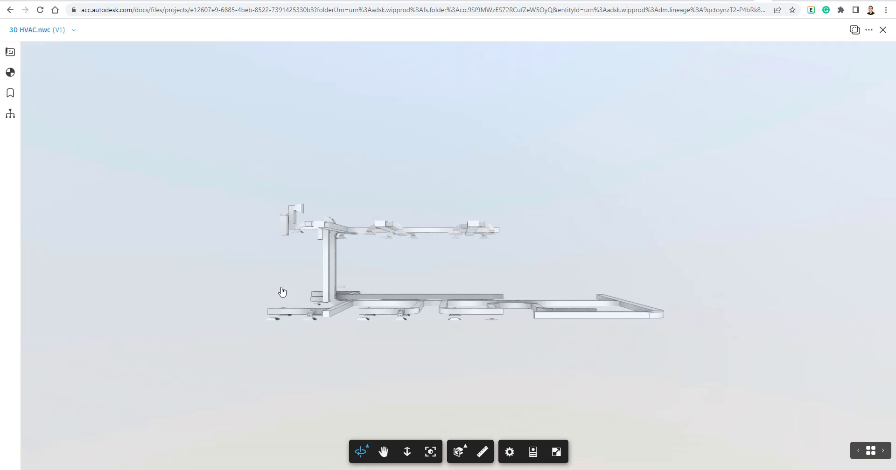
left_click_drag(282, 292, 395, 309)
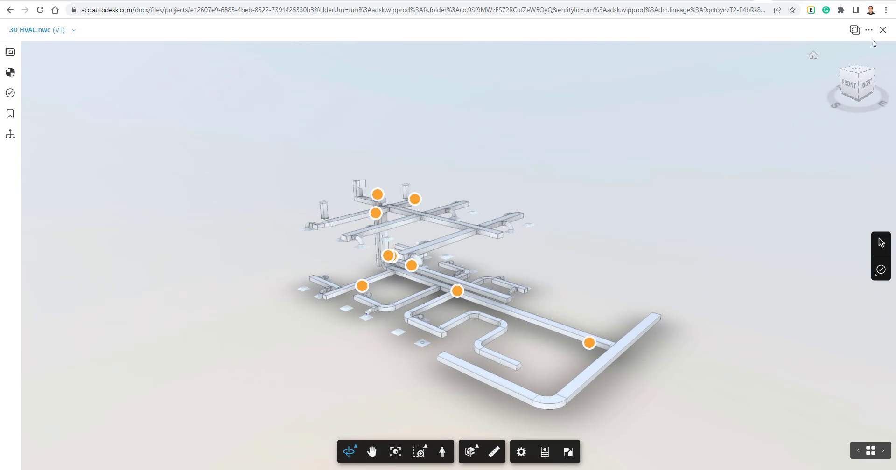
left_click(883, 29)
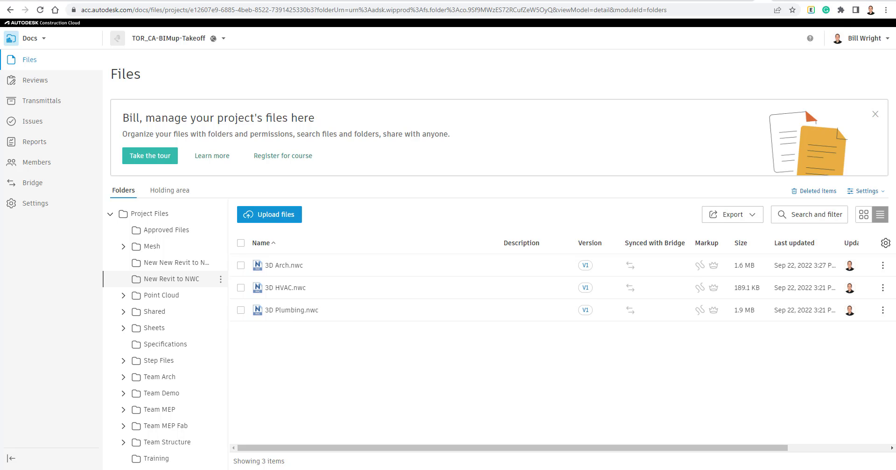
Back in Revit, include 3D - Sheet B&W and 3D - Sheet Shaded in the 3D Views publish set and save the settings.
key("alt+Tab")
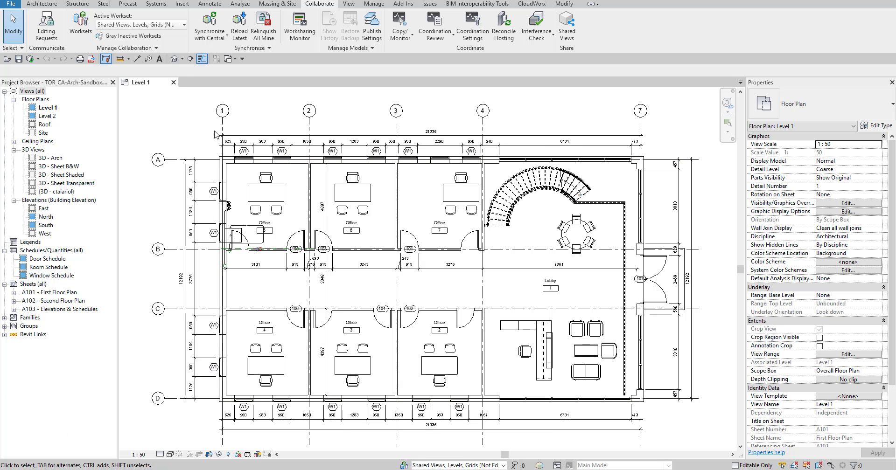
left_click(367, 32)
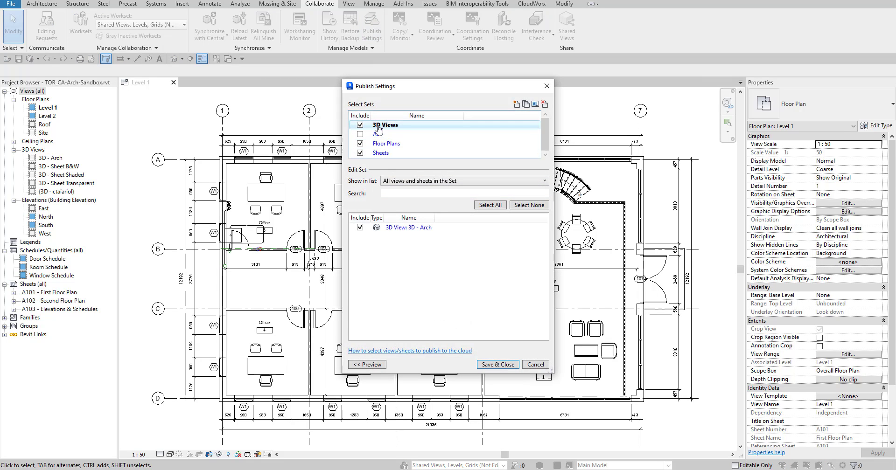
left_click(415, 181)
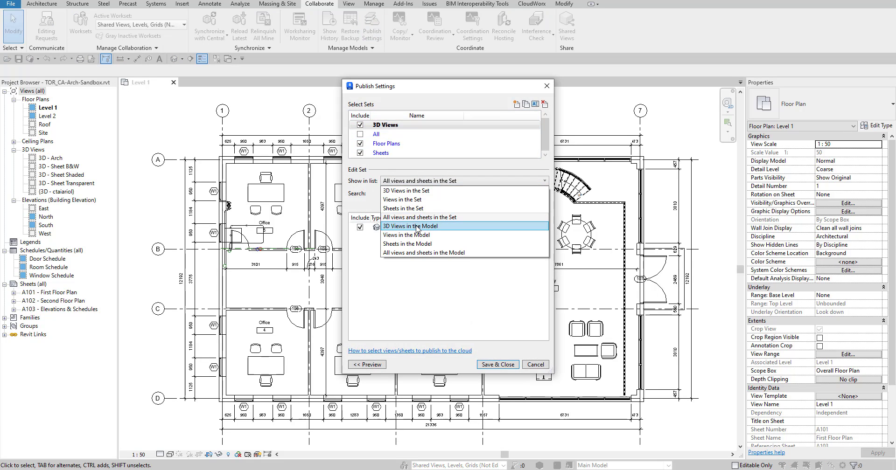
left_click(417, 228)
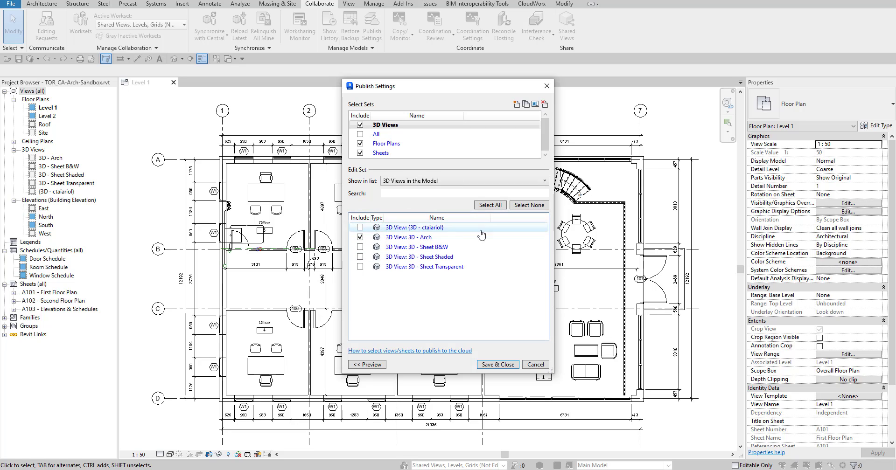
left_click(360, 247)
left_click(360, 256)
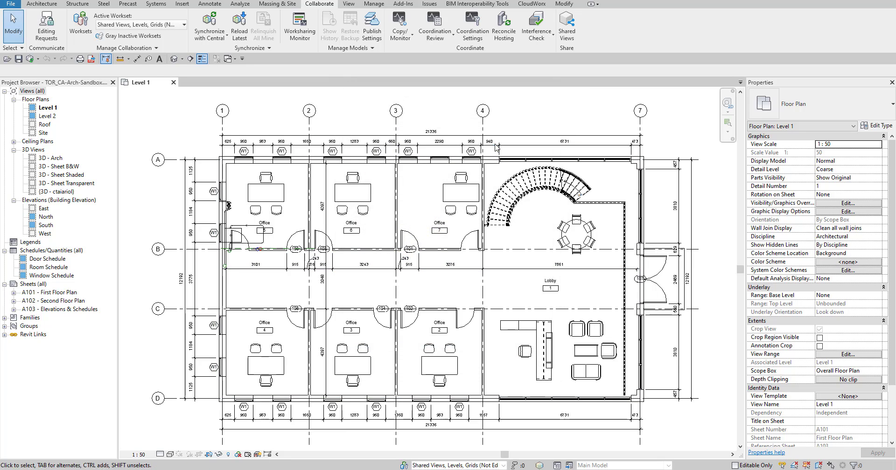
Look through the list of available product updates in the Autodesk desktop app and close its window.
left_click(402, 6)
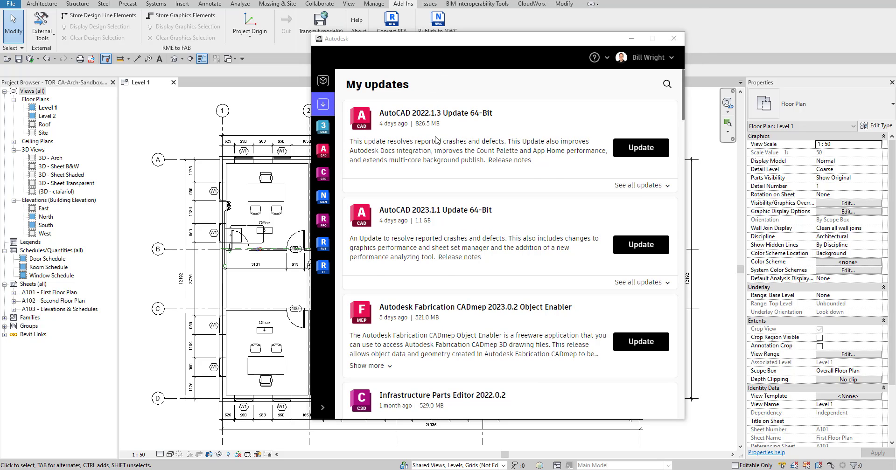
scroll(420, 196, "down", 8)
scroll(420, 196, "down", 9)
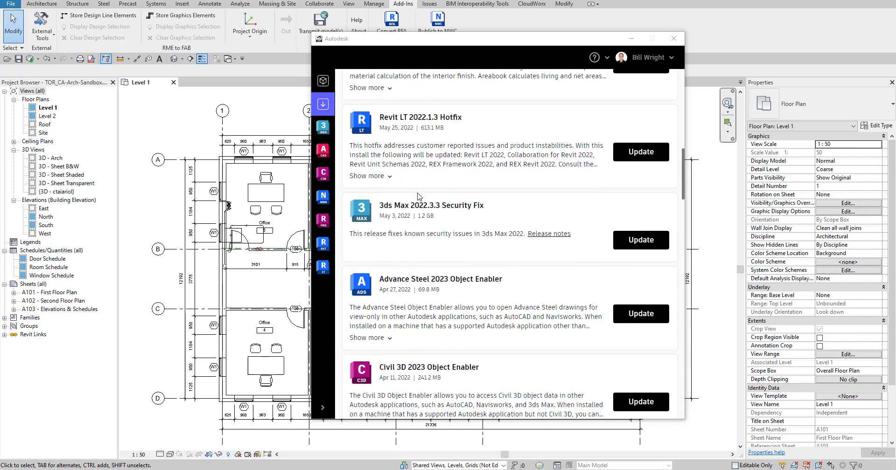
scroll(416, 202, "up", 9)
scroll(417, 201, "up", 8)
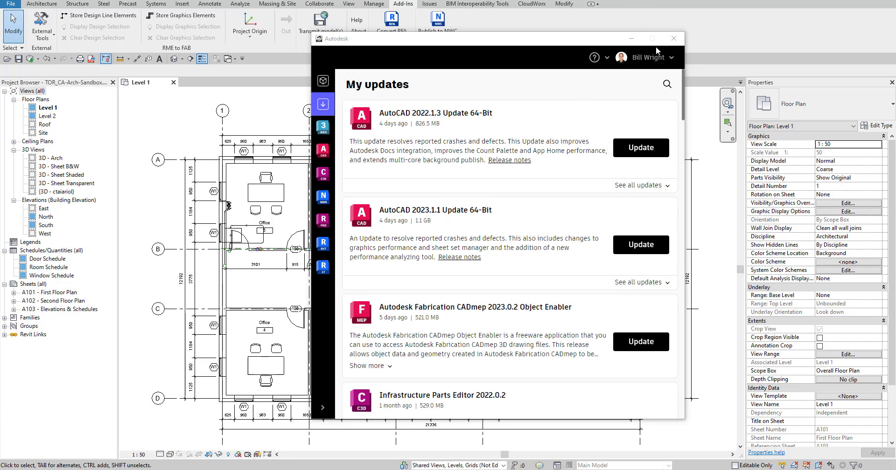
left_click(673, 39)
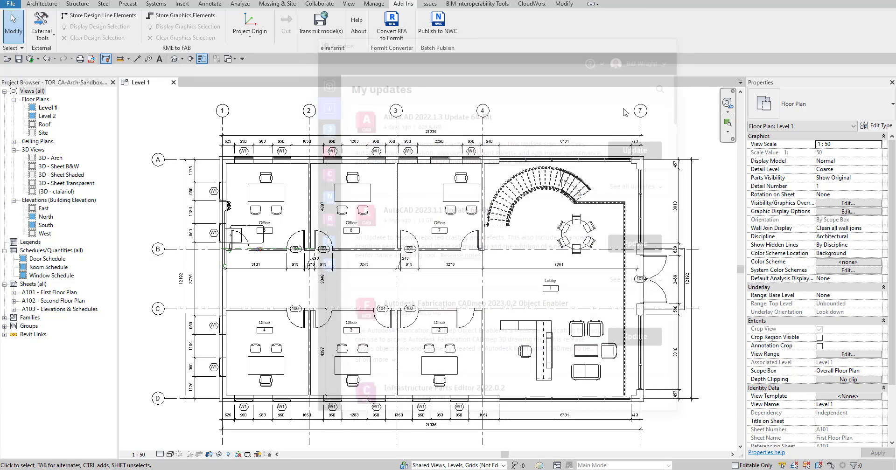
Start Publish to NWC and choose 3D Views as the view set to publish.
left_click(436, 33)
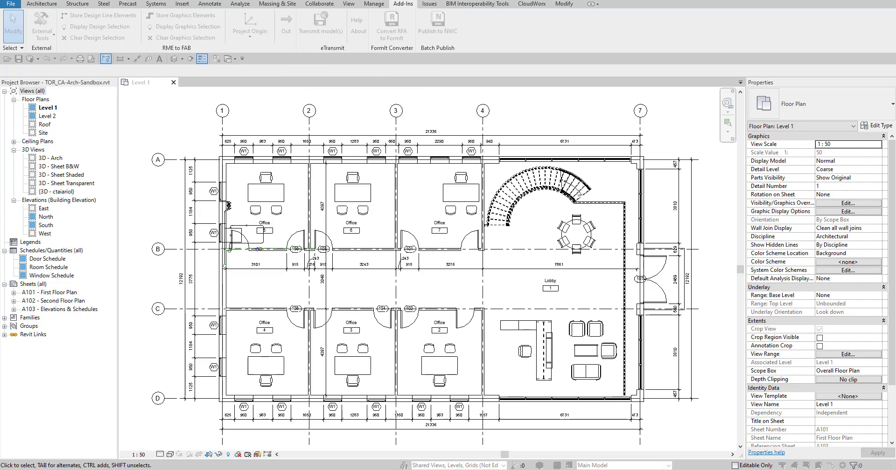
left_click(447, 167)
left_click(437, 187)
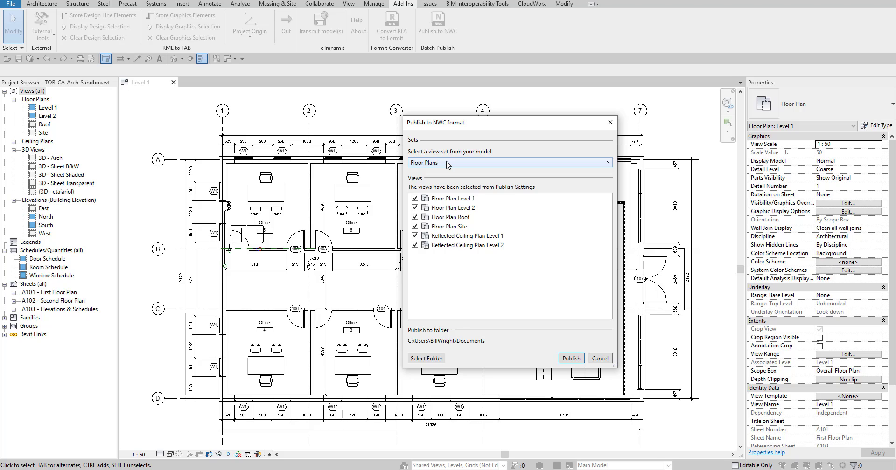
left_click(441, 163)
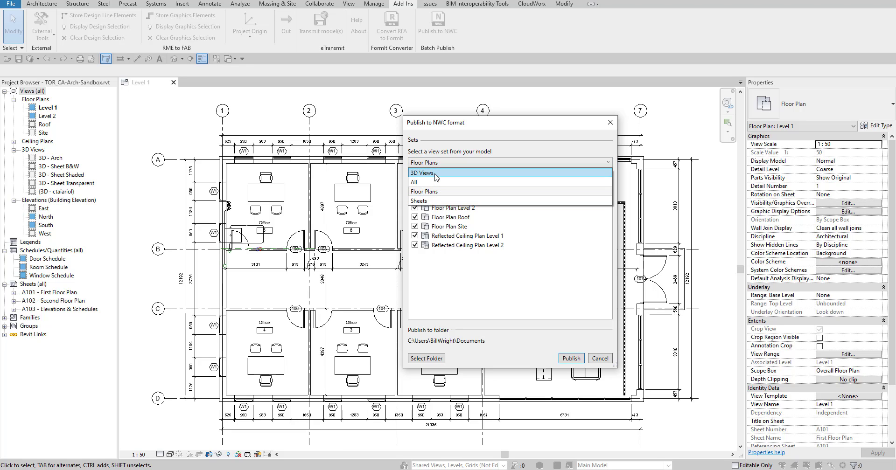
left_click(437, 179)
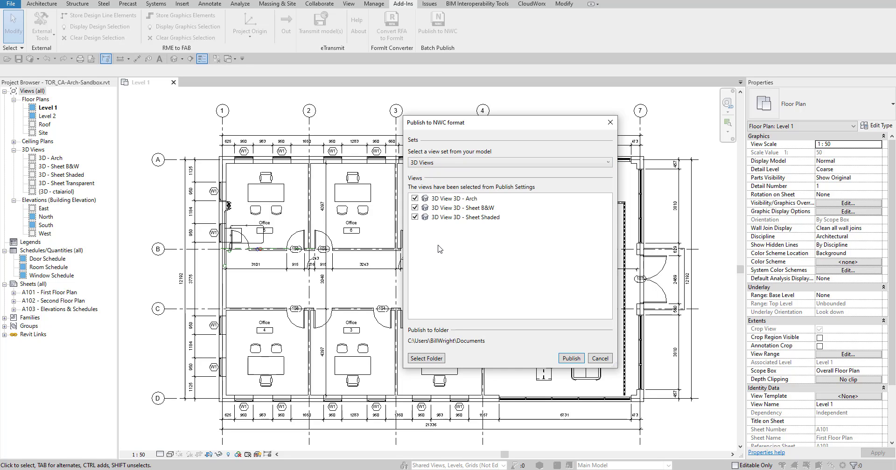
Rename the three views in the publish list to 3D - Arch, 3D - Sheet B&W and 3D - Sheet Shaded.
left_click(467, 202)
left_click(454, 200)
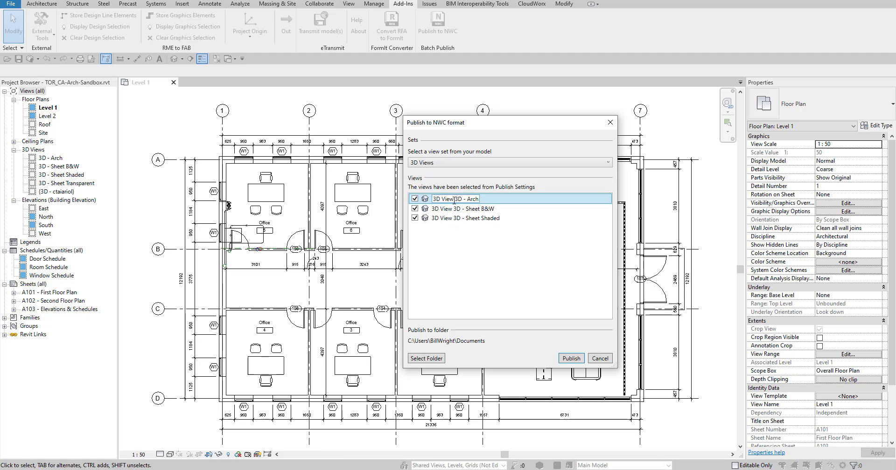
left_click_drag(448, 202, 405, 207)
key("BackSpace")
left_click(455, 209)
left_click(455, 208)
key("BackSpace")
left_click(455, 218)
left_click(455, 218)
left_click_drag(454, 220, 381, 226)
key("BackSpace")
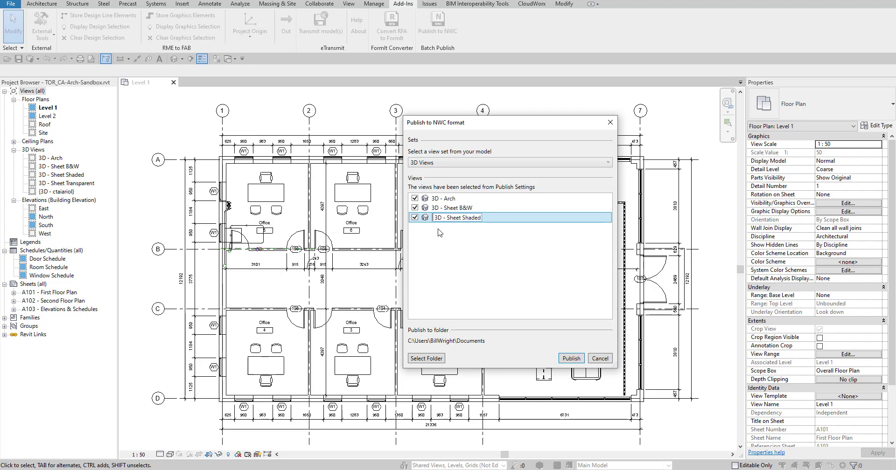
Switch the view set to Sheets and on to Floor Plans, and toggle Floor Plan Level 1 off and back on.
left_click(436, 164)
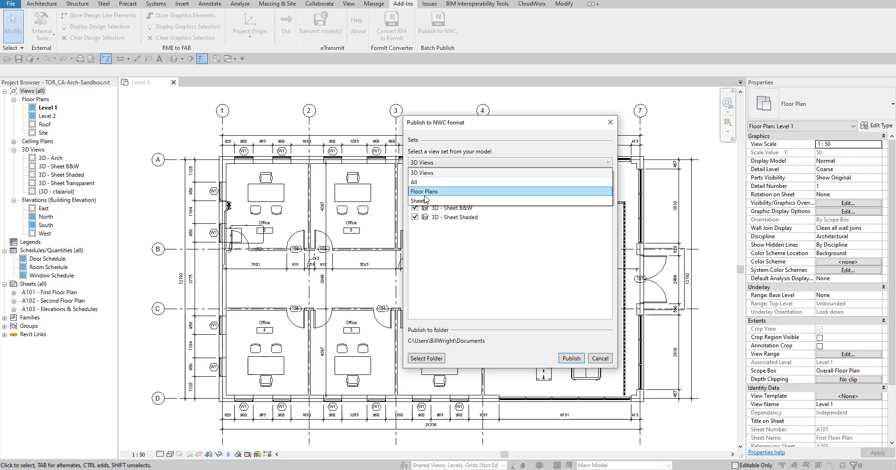
left_click(425, 200)
left_click(433, 163)
left_click(422, 192)
left_click(414, 198)
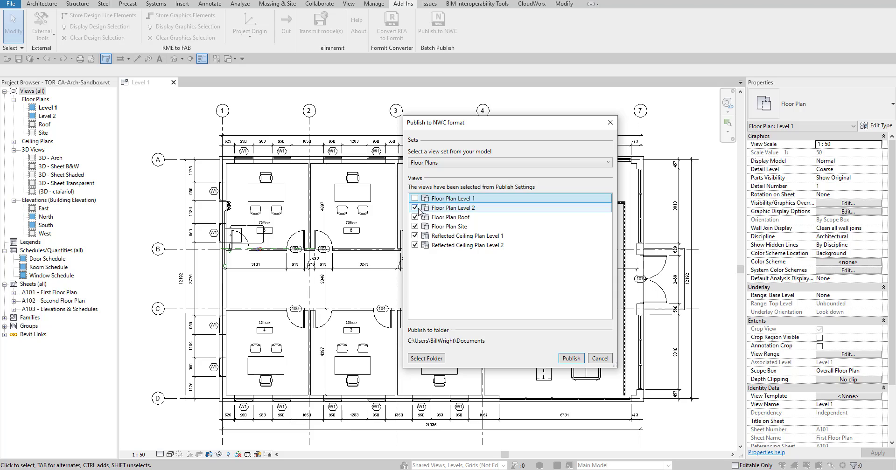
left_click(415, 198)
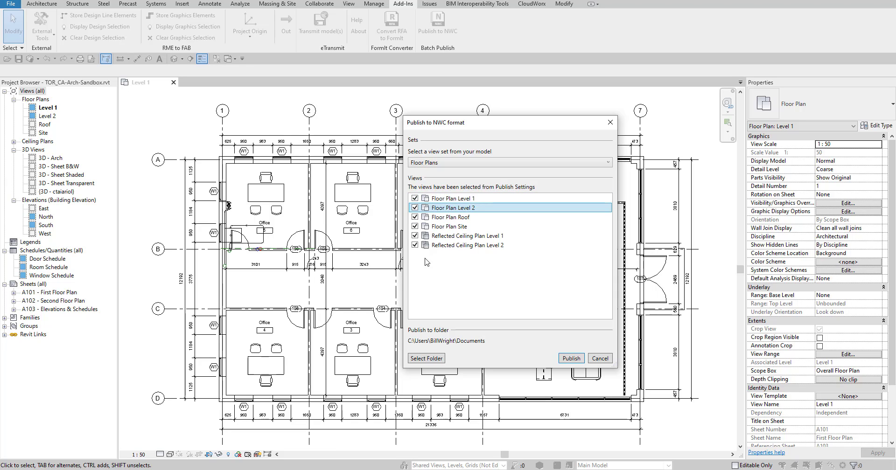
Publish the 3D Views set to the New New Revit to NWC folder under Autodesk Docs, Graitec Canada, TOR_CA-BIMup-Takeoff, Project Files.
left_click(440, 163)
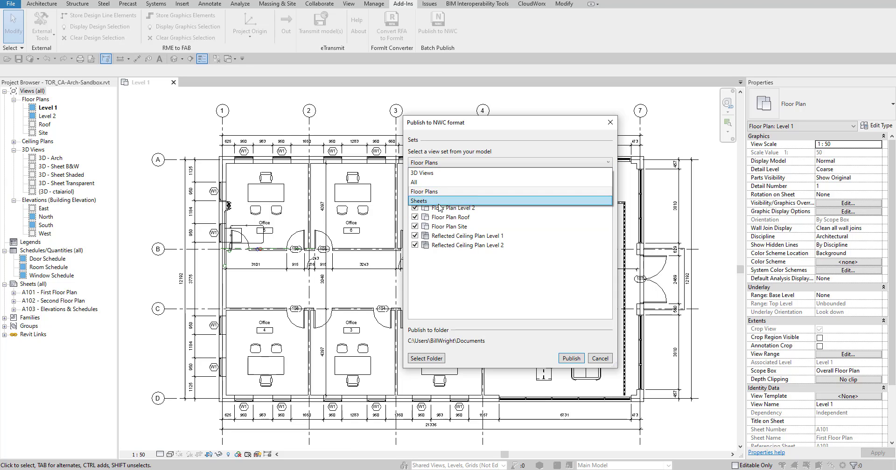
left_click(438, 173)
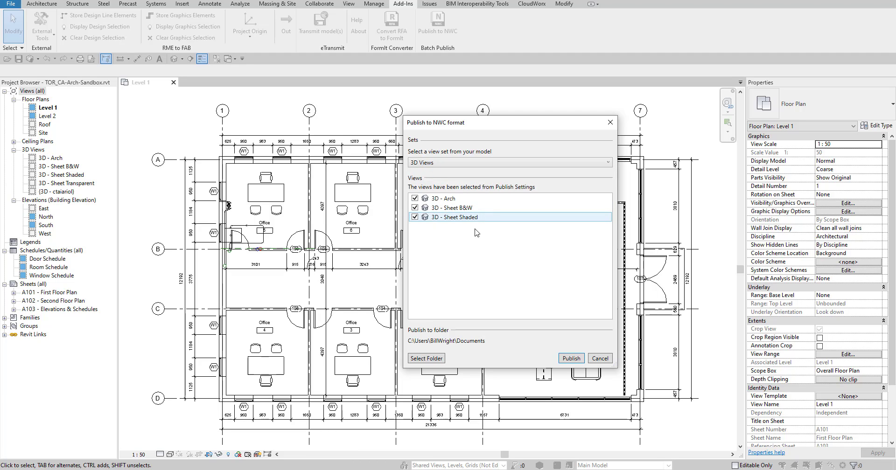
left_click(432, 365)
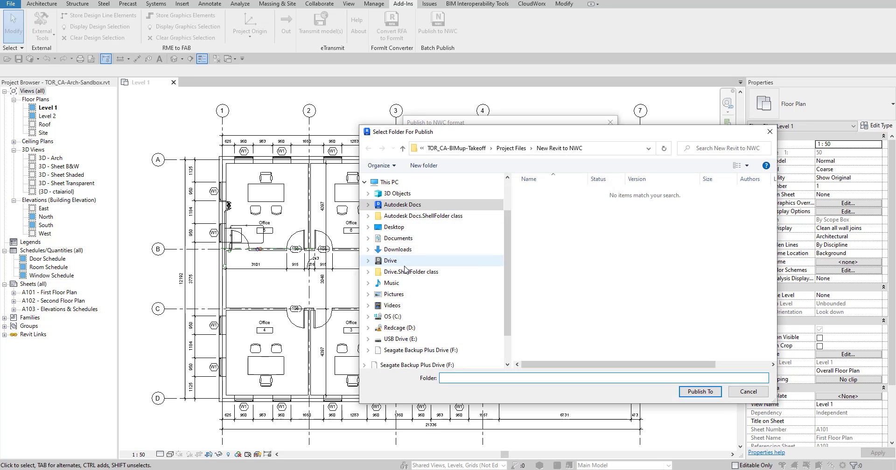
left_click(405, 209)
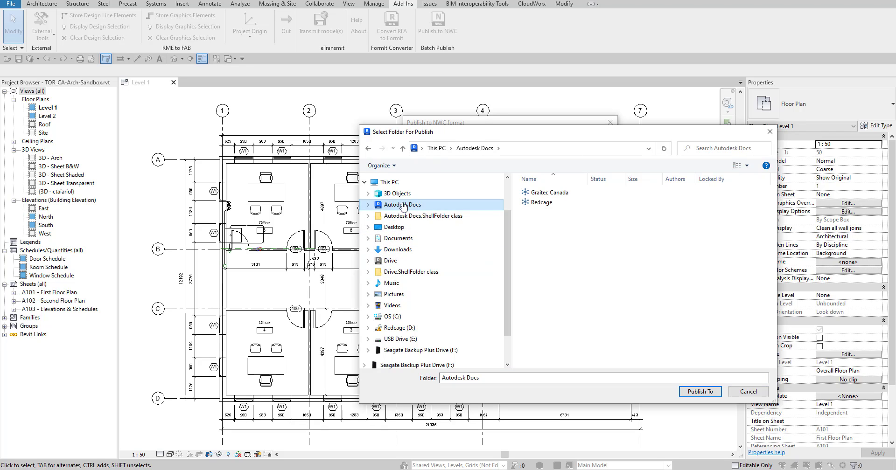
double_click(545, 197)
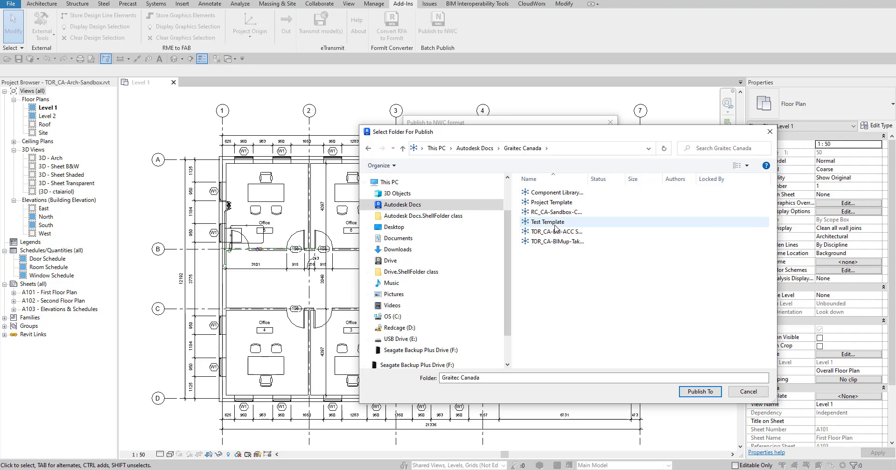
double_click(561, 242)
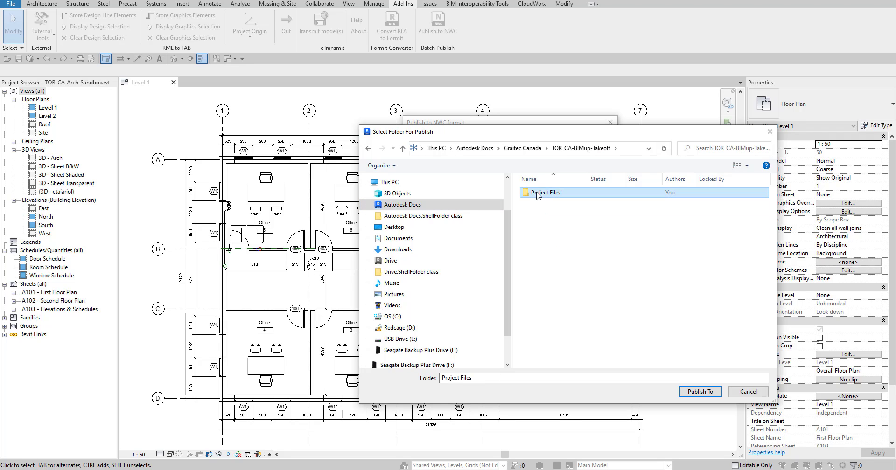
key("Return")
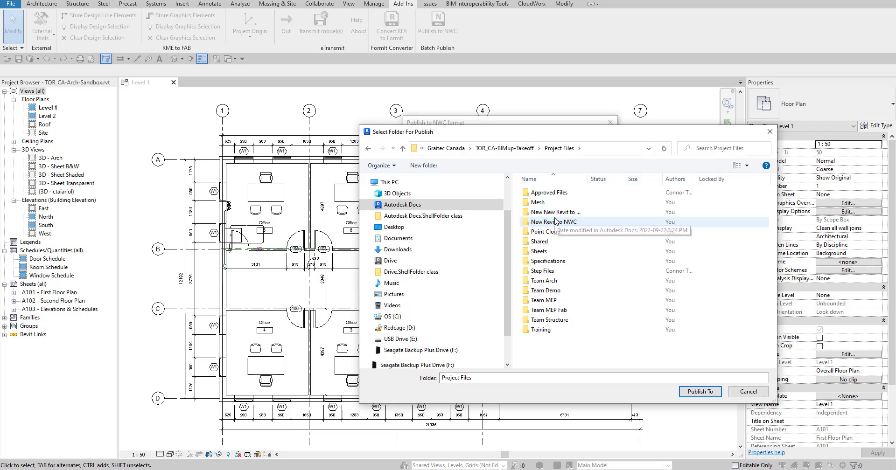
double_click(564, 214)
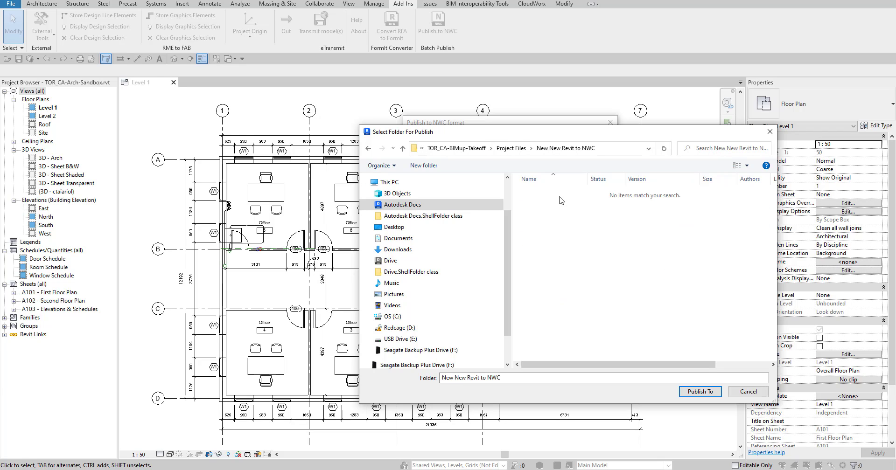
left_click(700, 391)
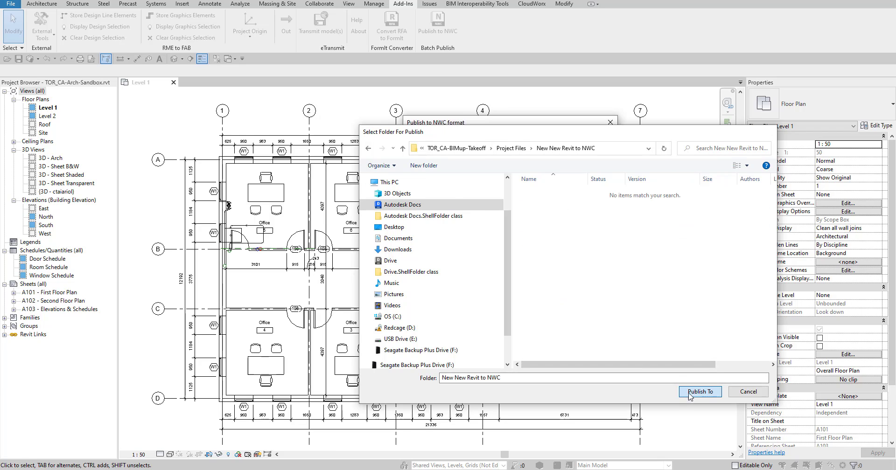
left_click(570, 358)
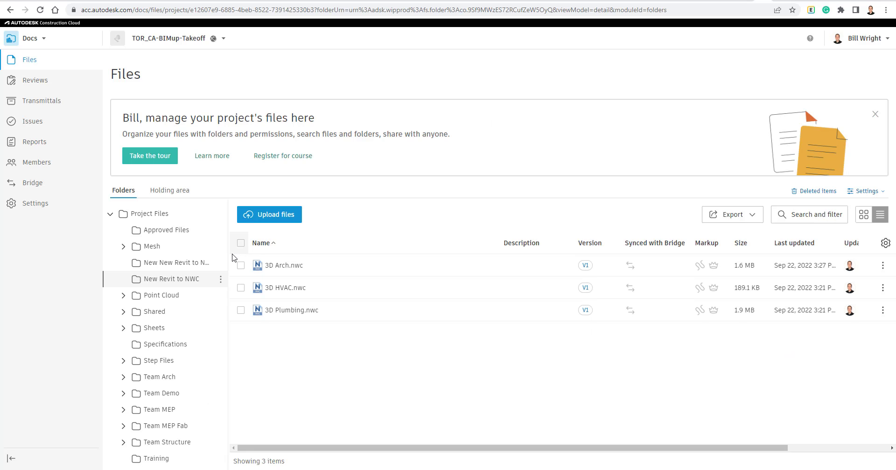
Check the published files in the New New Revit to NWC folder of Autodesk Docs in the browser and switch to Model Coordination.
left_click(172, 262)
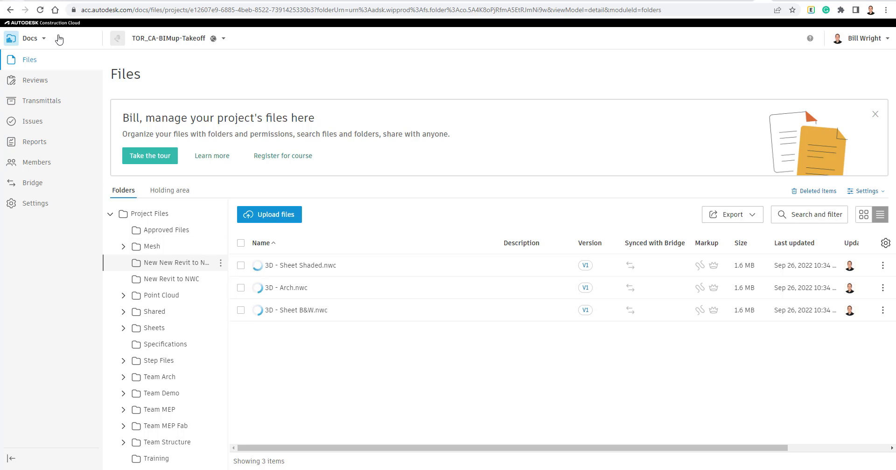
left_click(36, 39)
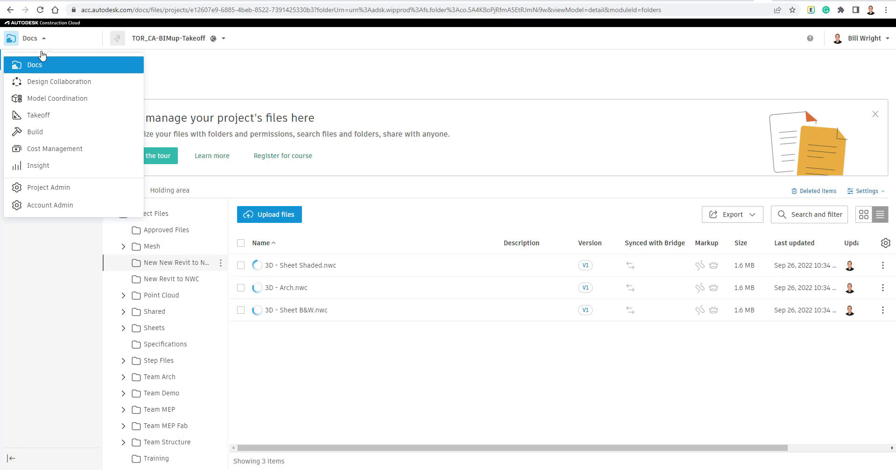
left_click(44, 98)
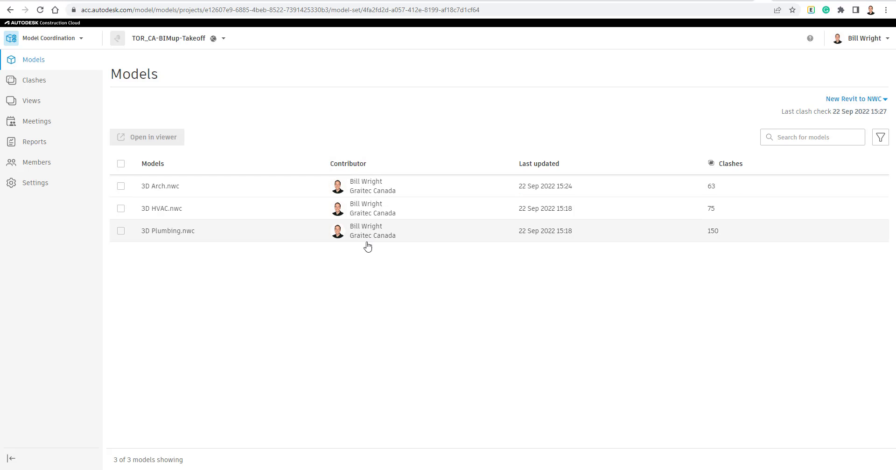
Create a coordination space named New New Revit to NWC that uses the New New Revit to NWC folder in Project Files.
left_click(854, 100)
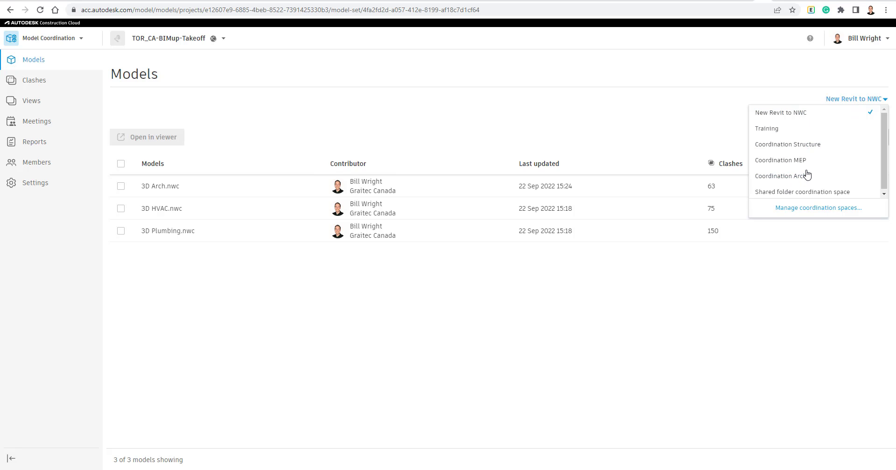
scroll(807, 176, "down", 1)
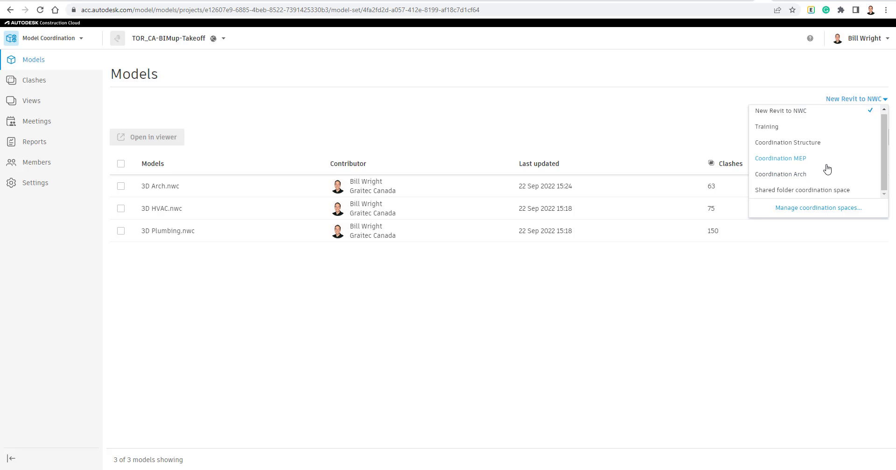
left_click(809, 215)
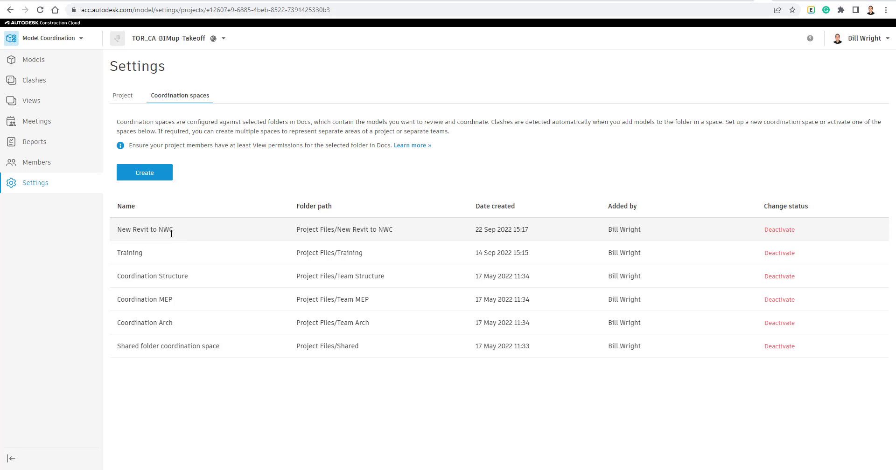
left_click(151, 176)
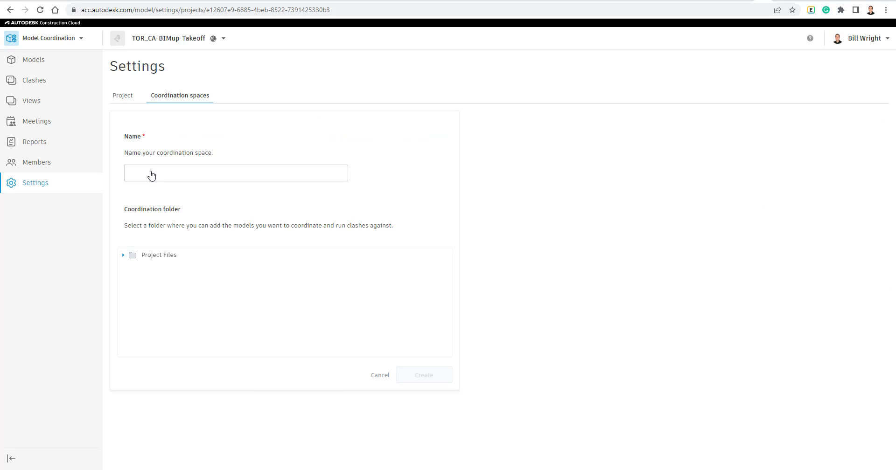
left_click(150, 171)
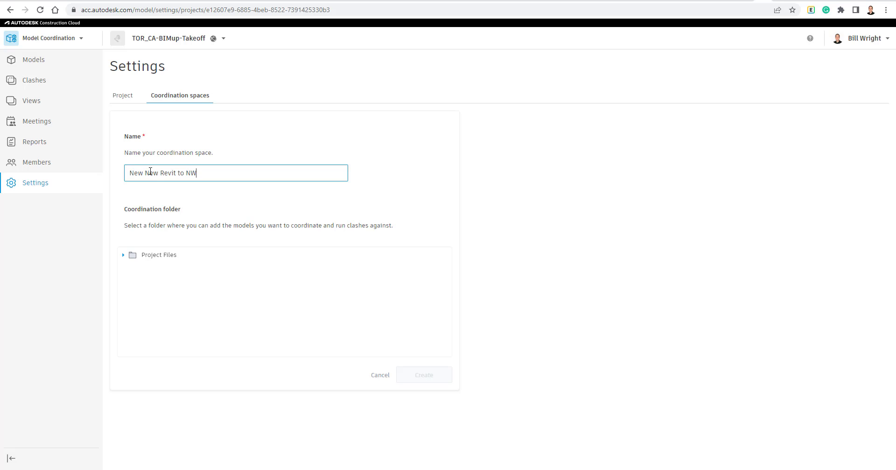
left_click(564, 229)
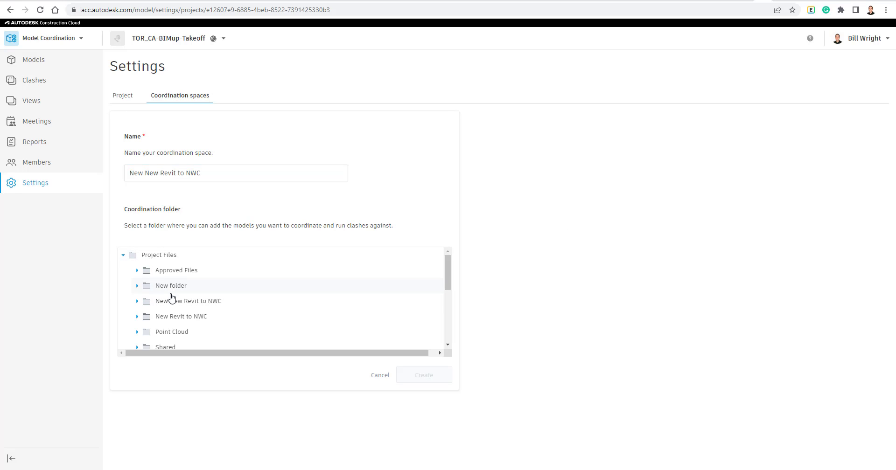
left_click(171, 305)
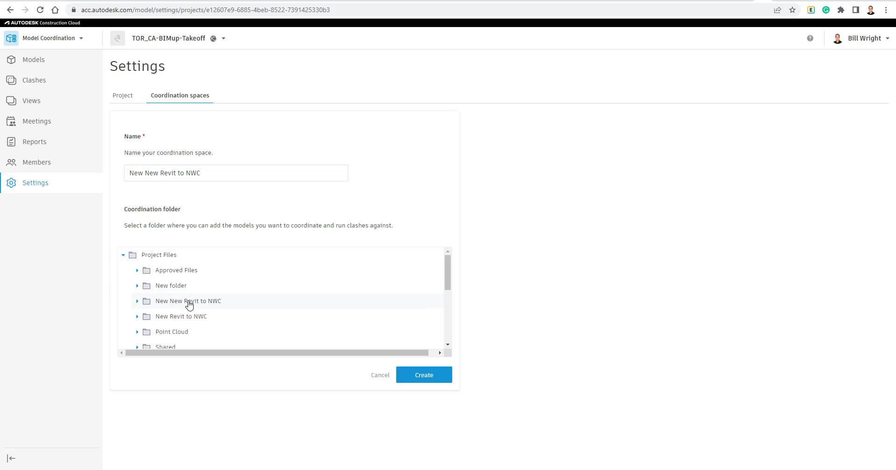
left_click(424, 375)
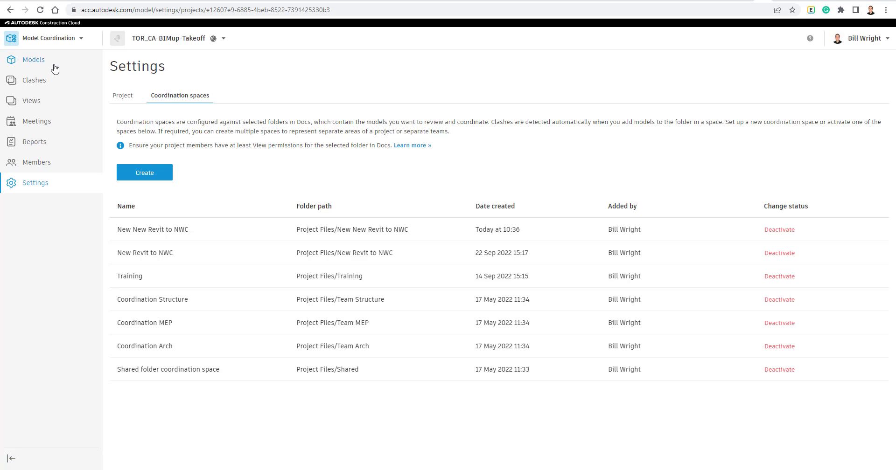
Look at the project settings, return to Models and check the coordination space list while keeping New Revit to NWC active.
left_click(124, 97)
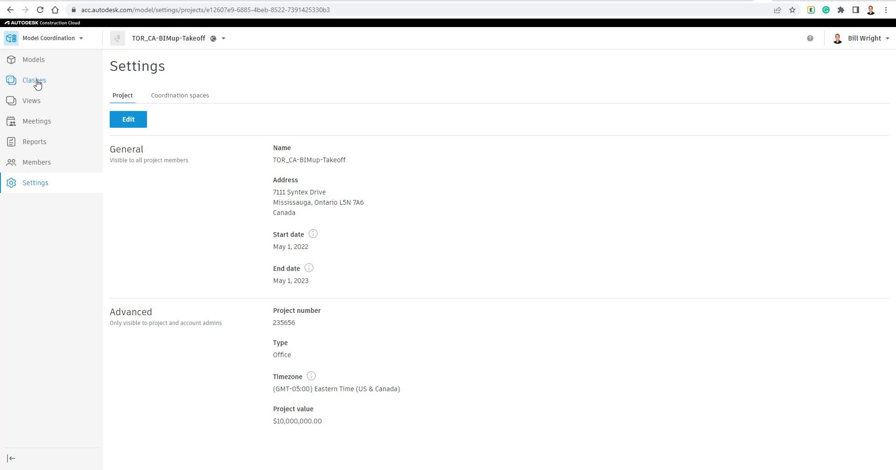
left_click(34, 60)
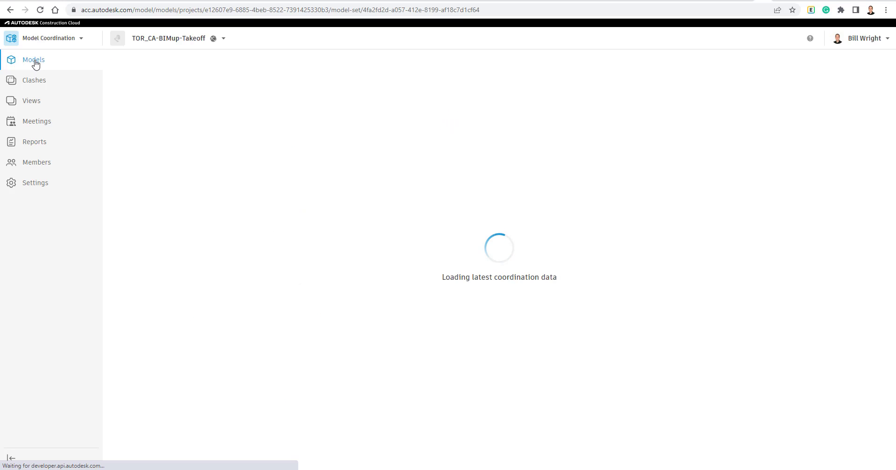
left_click(40, 47)
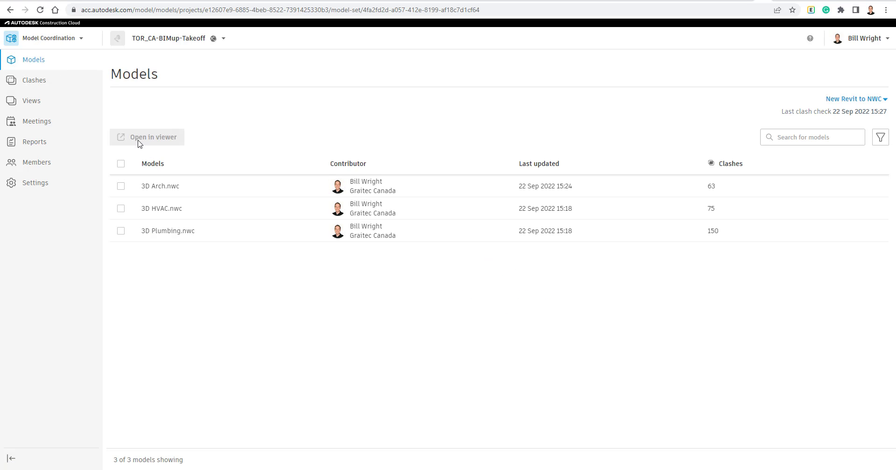
left_click(833, 100)
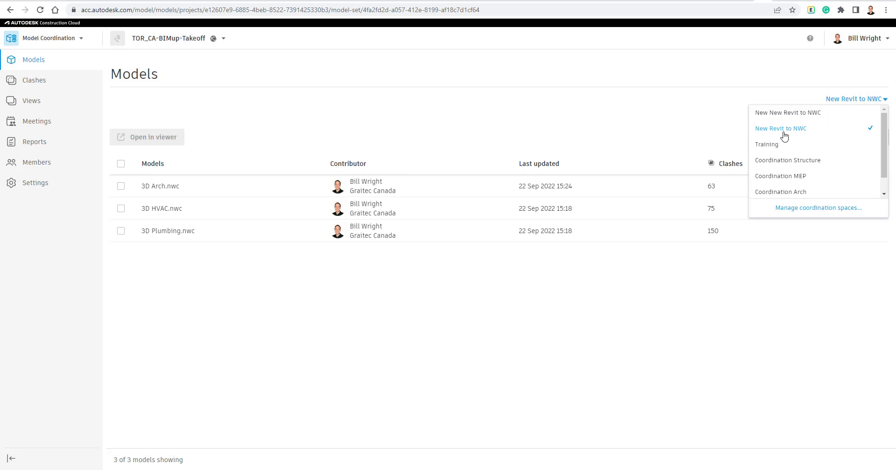
left_click(711, 124)
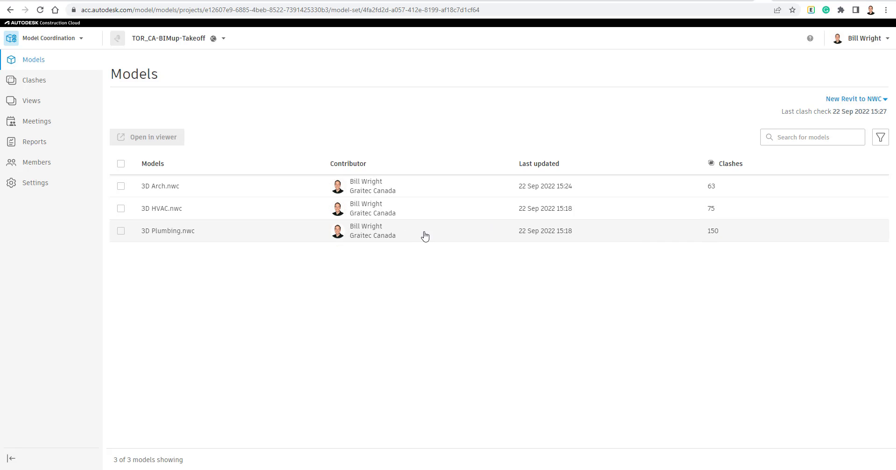
Open the clash groups between 3D HVAC.nwc and 3D Arch.nwc in the viewer and inspect the clashing ducts up close.
left_click(42, 89)
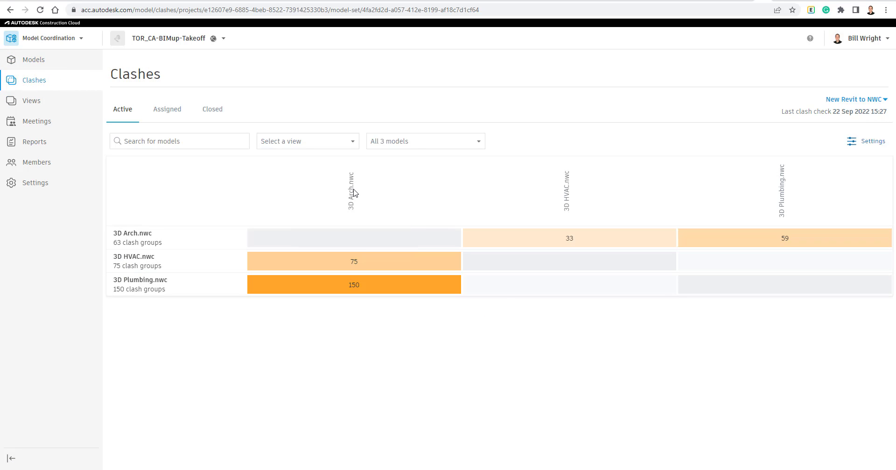
left_click(362, 265)
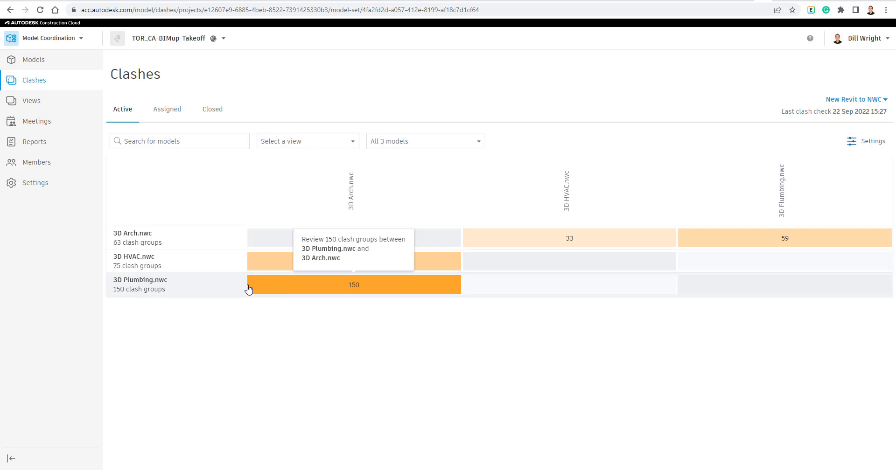
left_click(374, 263)
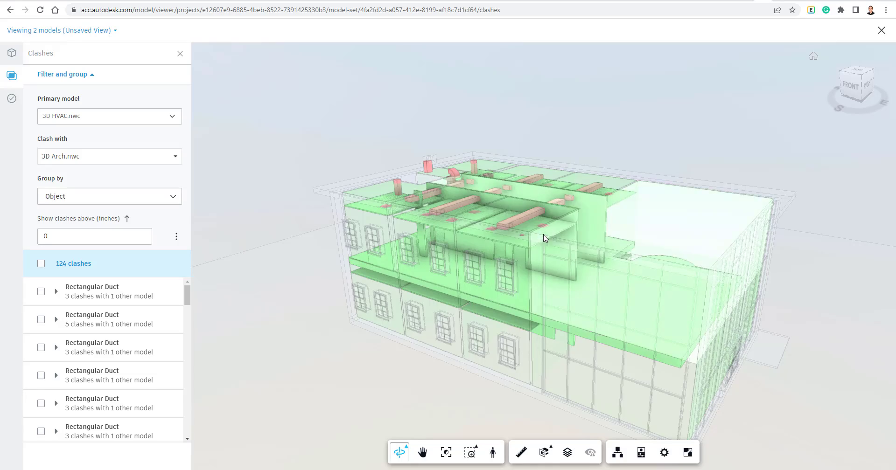
double_click(524, 241)
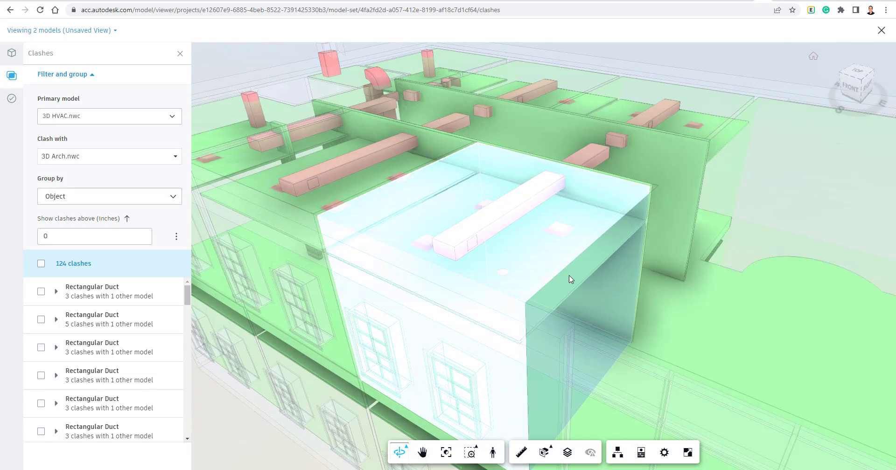
left_click(569, 279)
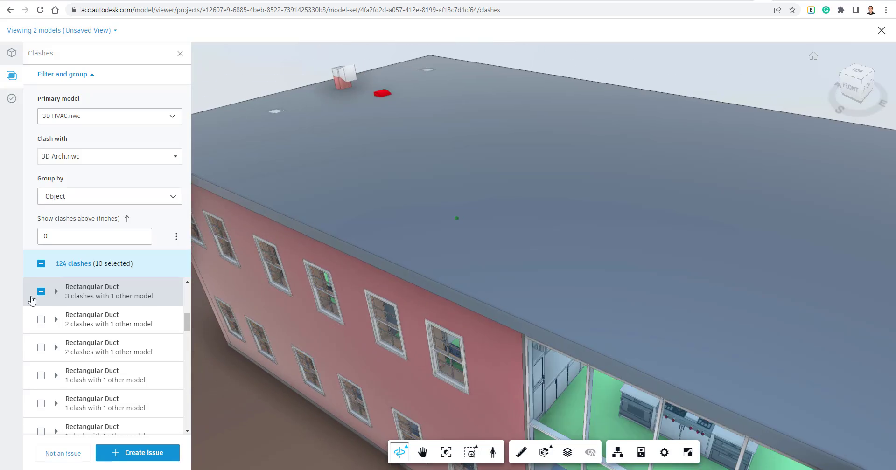
Toggle the selection of Rectangular Duct clash groups and examine the highlighted curved duct piece near the roof.
left_click(41, 292)
left_click_drag(410, 322, 475, 319)
left_click(100, 318)
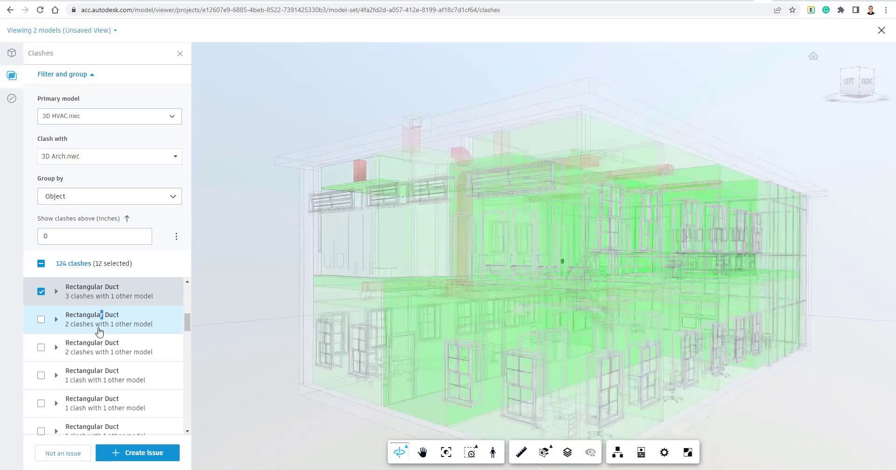
left_click(41, 319)
left_click(43, 319)
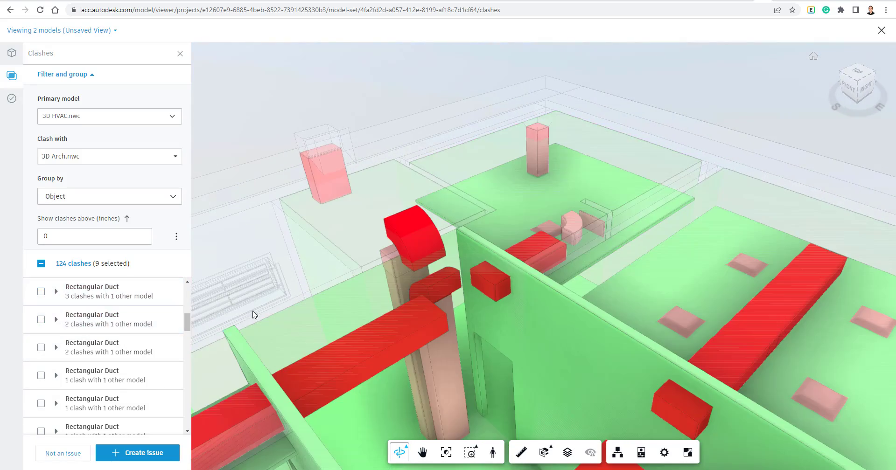
left_click_drag(467, 313, 430, 248)
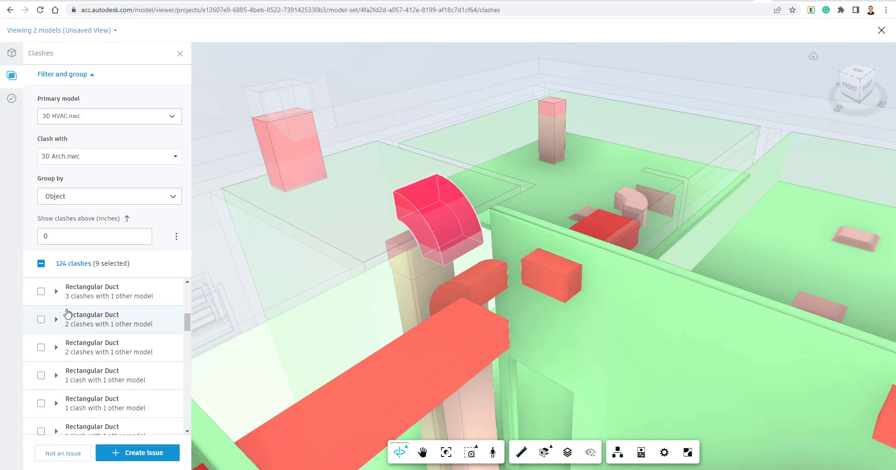
double_click(417, 209)
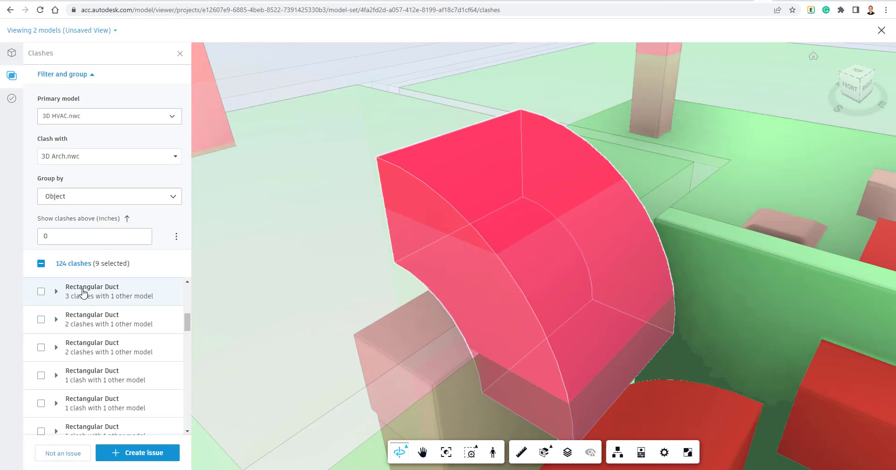
Create an issue from the selected duct clashes and pin it on the highlighted curved duct piece near the roof.
left_click(42, 294)
left_click(42, 302)
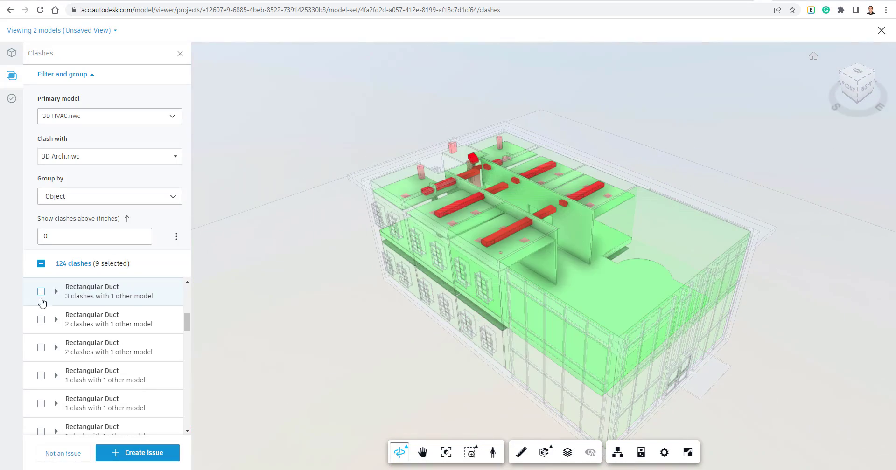
double_click(474, 159)
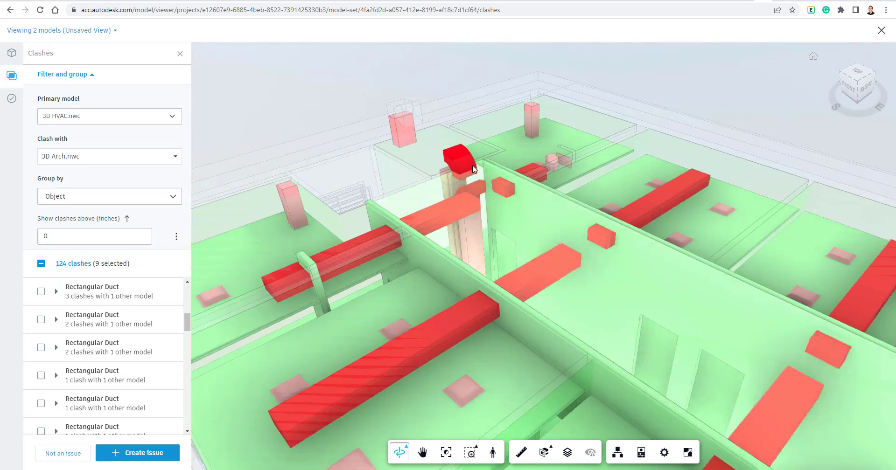
left_click(140, 452)
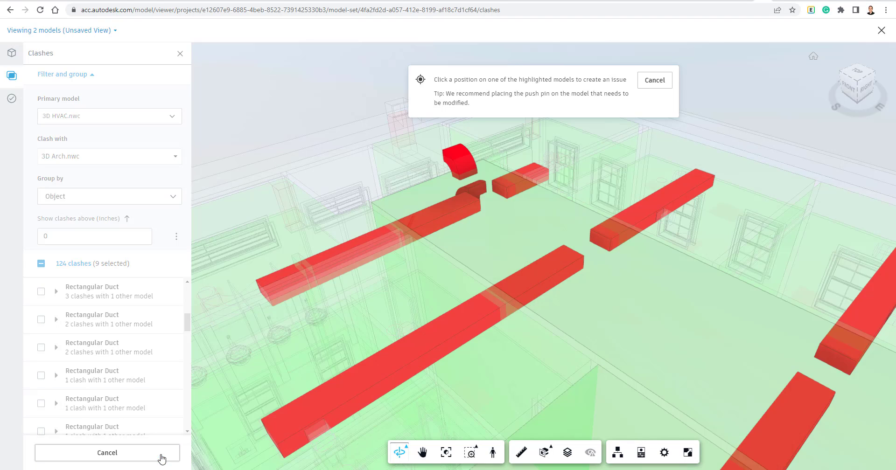
left_click(461, 179)
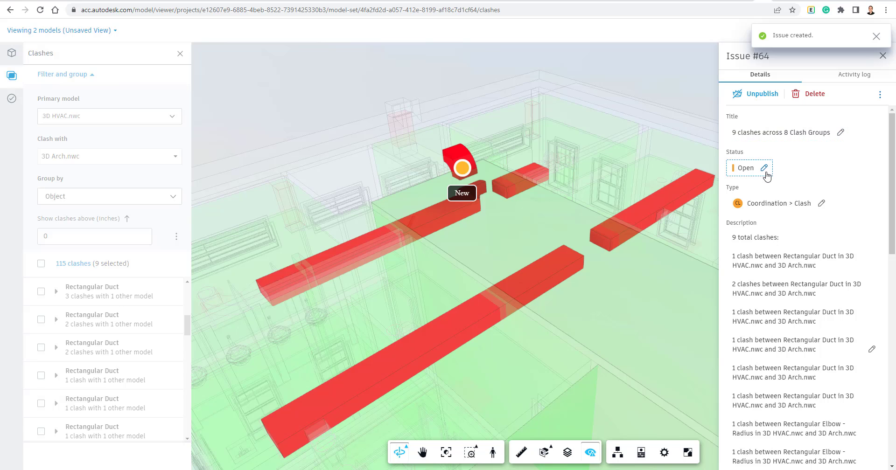
Assign the new clash issue to the first listed project member and add the third listed member as a watcher.
scroll(765, 173, "down", 2)
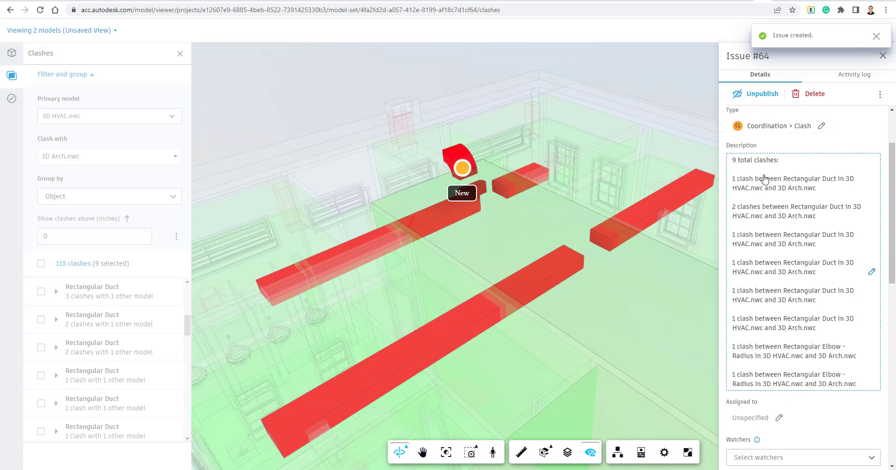
scroll(764, 178, "down", 5)
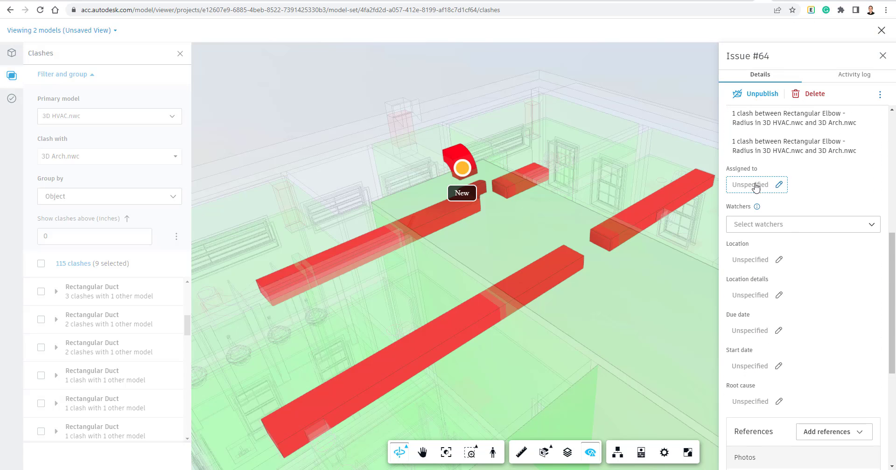
left_click(765, 186)
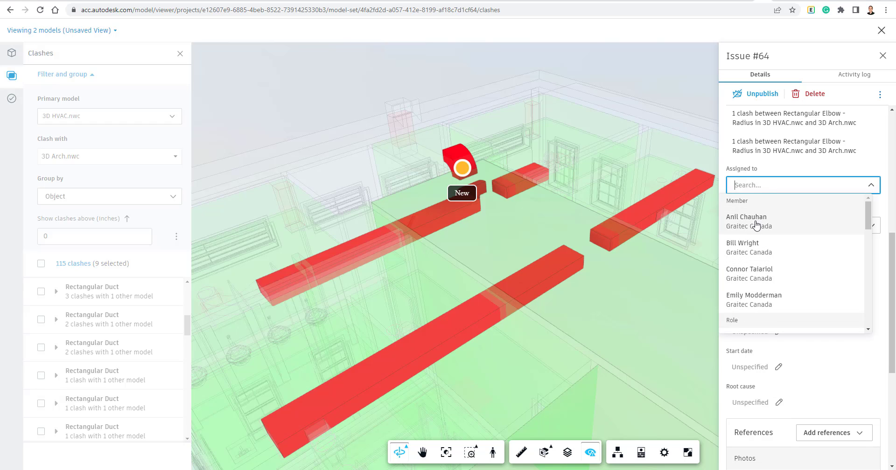
left_click(758, 223)
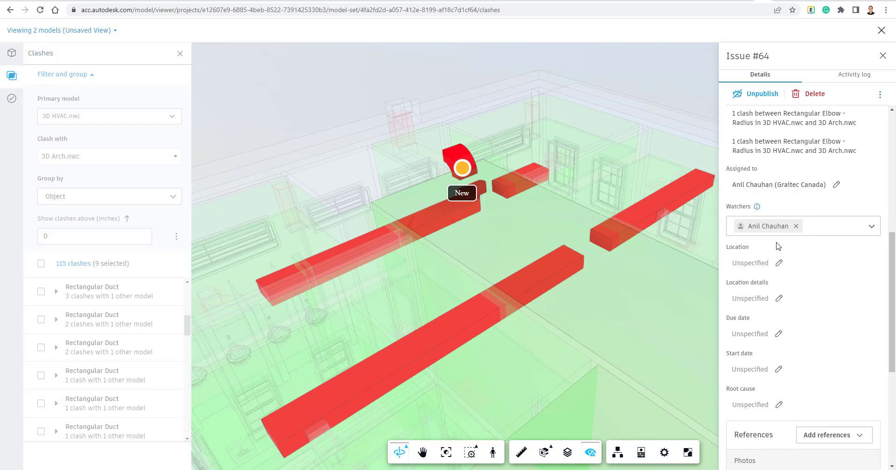
left_click(817, 236)
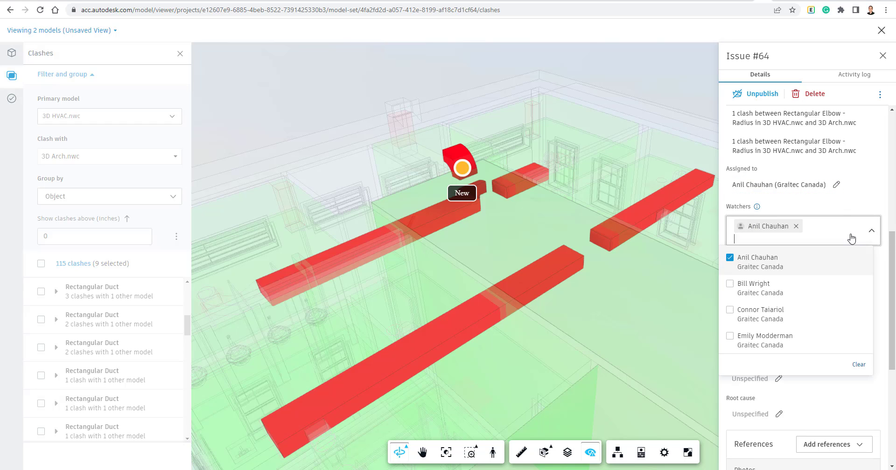
left_click(731, 318)
left_click(837, 203)
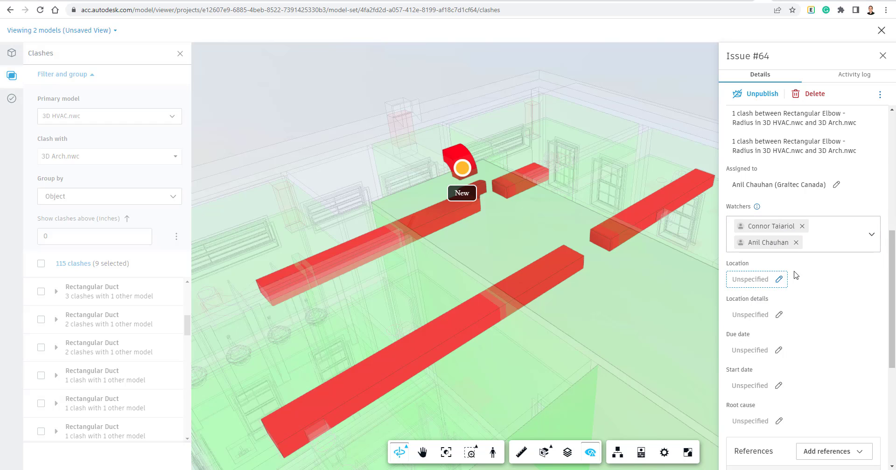
Set the issue's due date to Sep 30, 2022, start date to Sep 26, 2022 and root cause to Design Coordination.
scroll(774, 262, "down", 2)
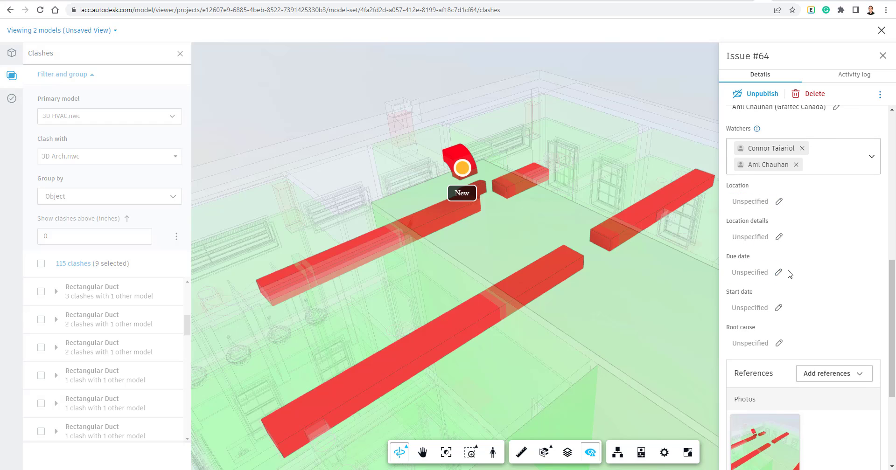
left_click(754, 276)
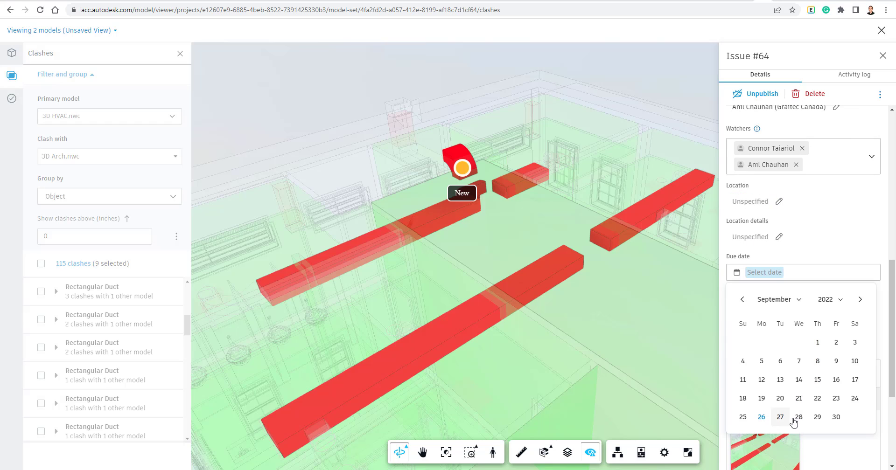
left_click(834, 420)
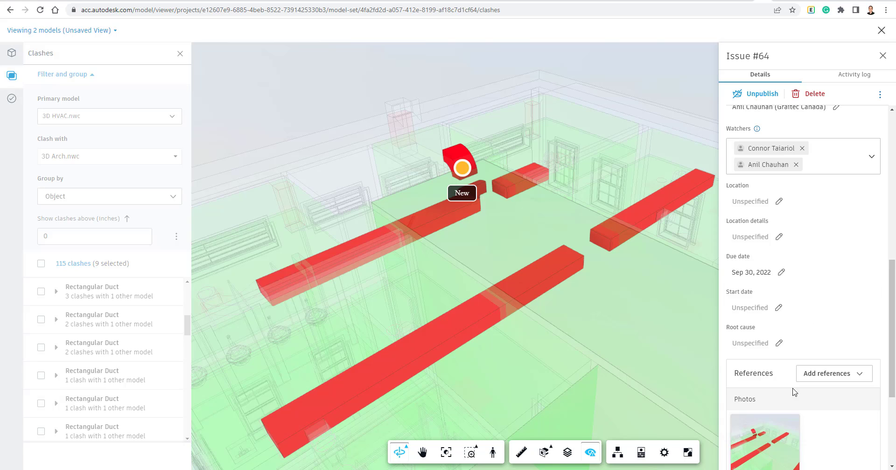
left_click(752, 308)
left_click(762, 452)
scroll(818, 311, "down", 2)
left_click(770, 266)
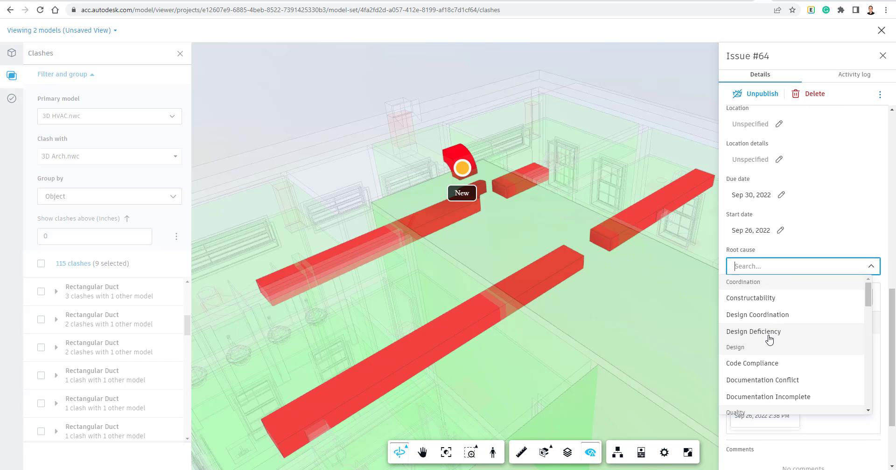
left_click(765, 319)
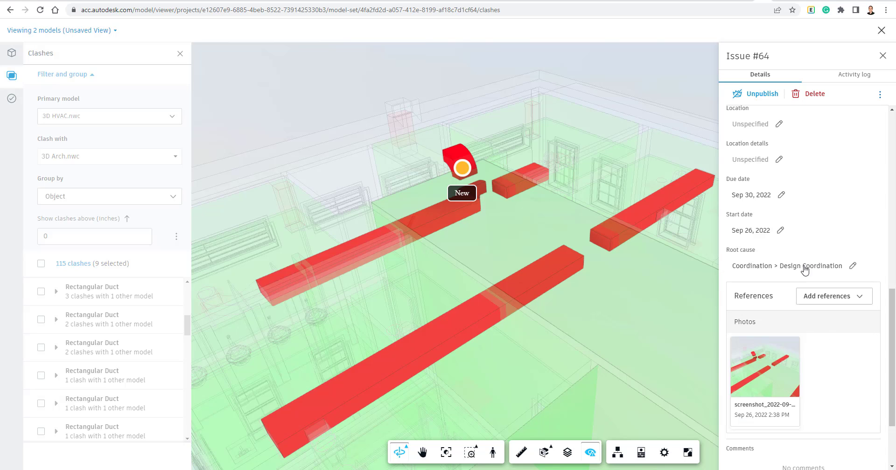
Look at the reference types available for the issue, then close the issue and exit the clash viewer.
scroll(800, 304, "down", 2)
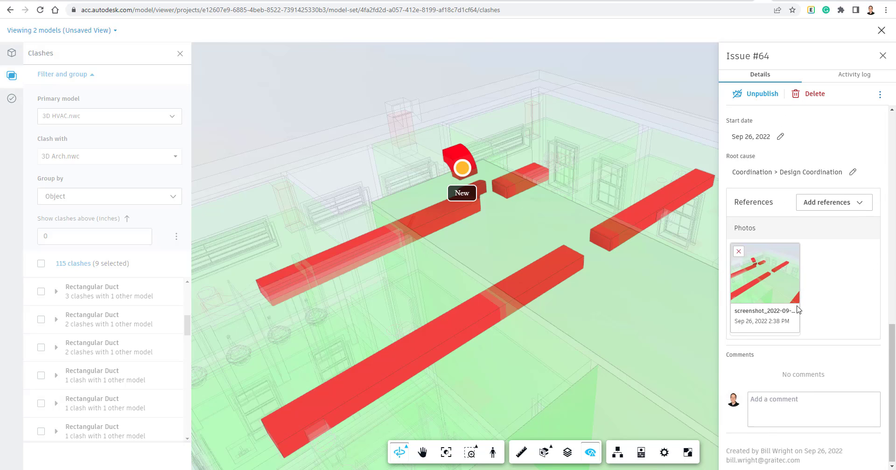
left_click(826, 205)
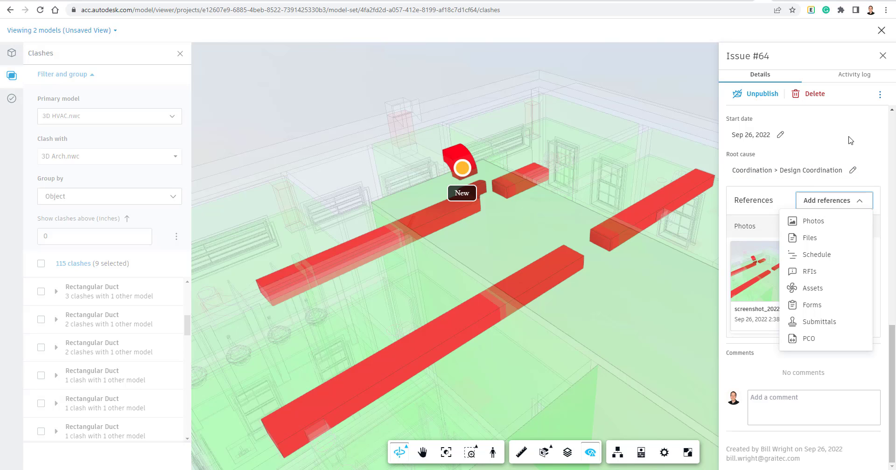
left_click(882, 56)
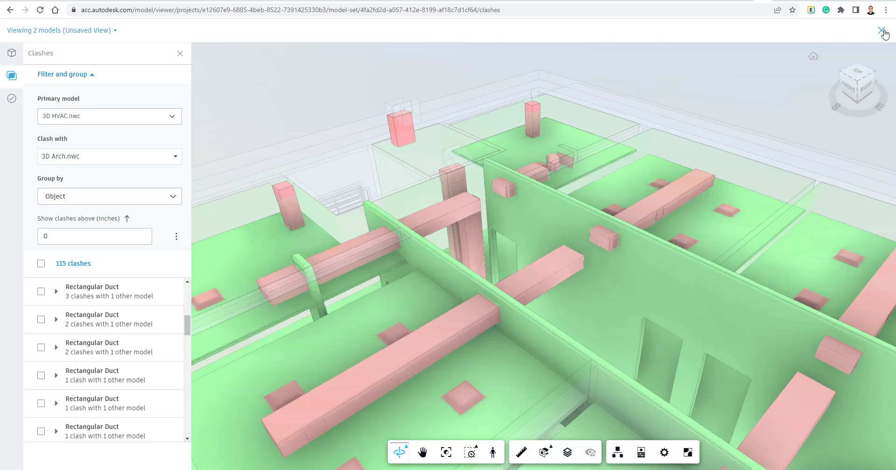
left_click(881, 31)
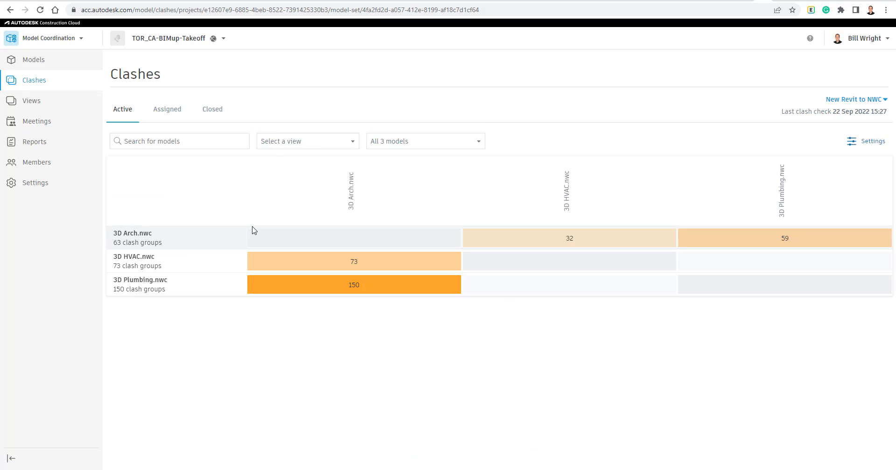
Open 3D HVAC.nwc and 3D Plumbing.nwc together in the viewer from the Models list.
left_click(30, 103)
left_click(32, 63)
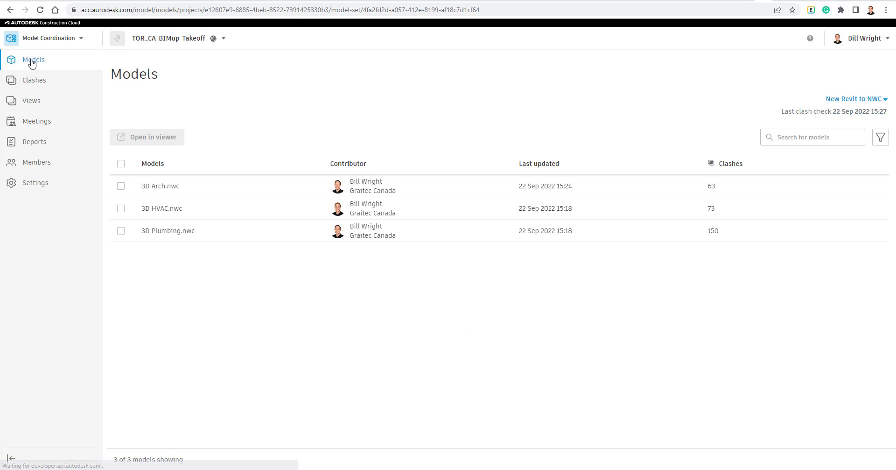
left_click(121, 209)
left_click(121, 231)
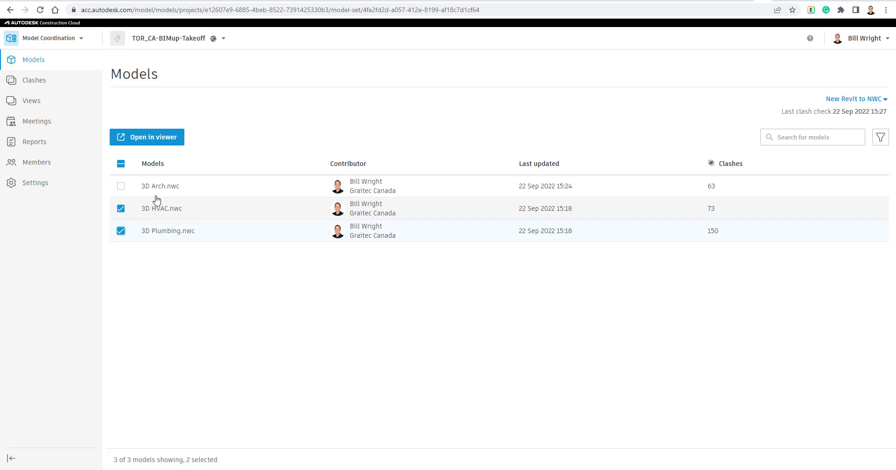
left_click(148, 143)
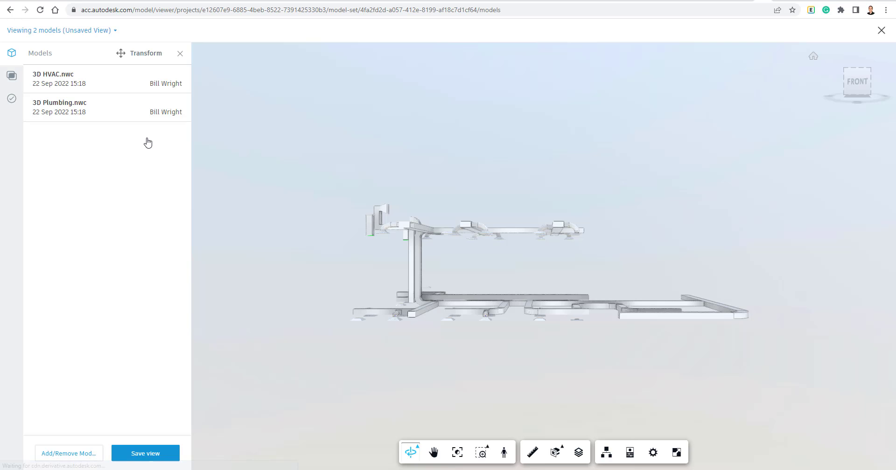
left_click_drag(513, 231, 408, 265)
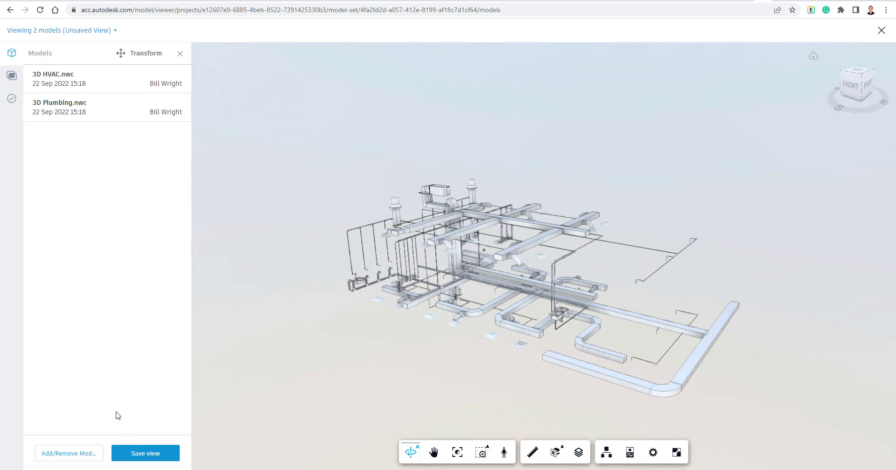
Save the combined HVAC and plumbing view as Piping vs Ducts with public privacy.
left_click(143, 453)
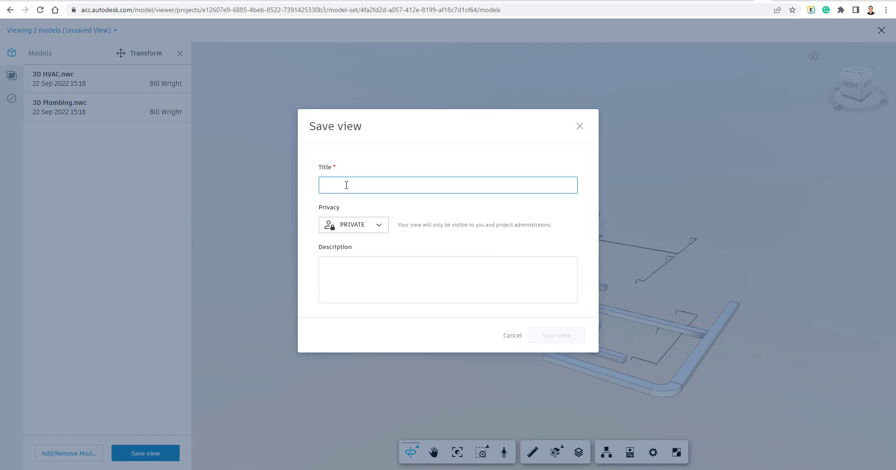
type("Piping vs Ducts")
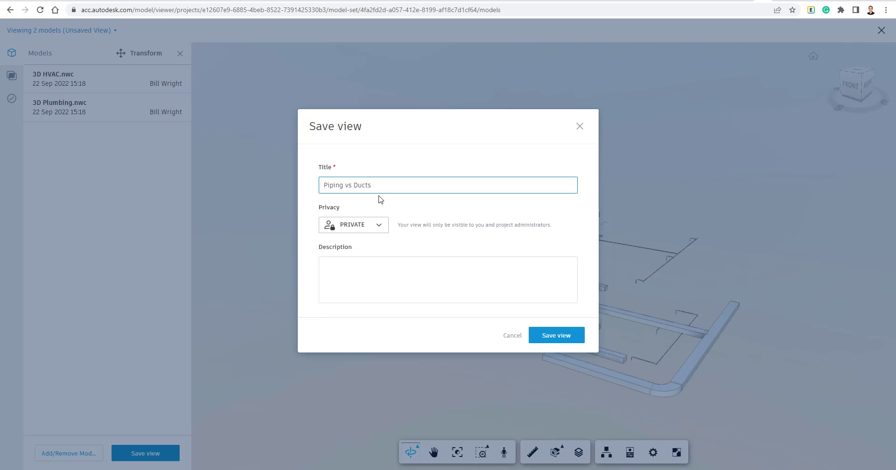
left_click(367, 227)
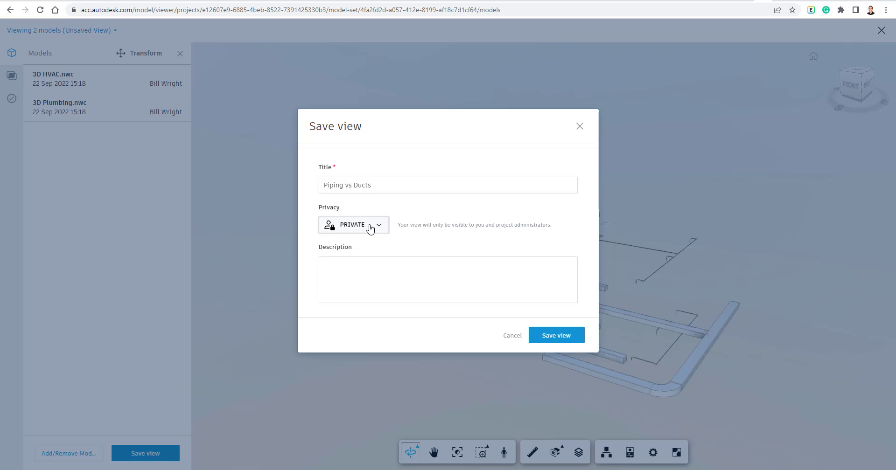
left_click(363, 246)
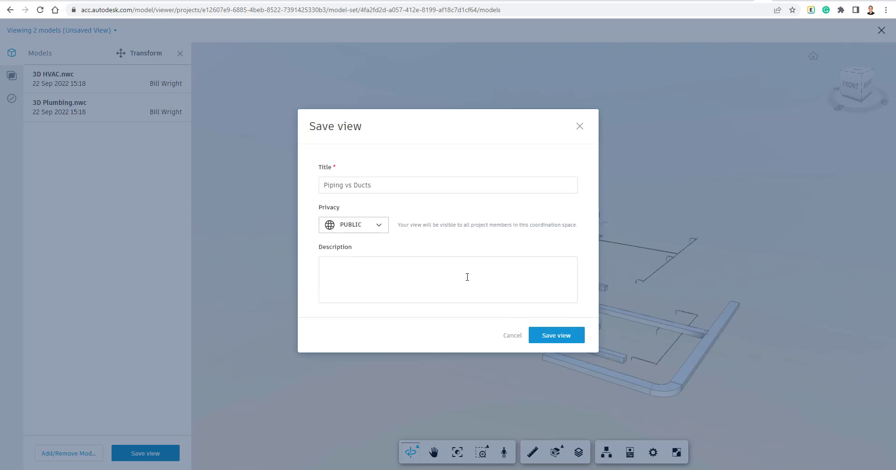
left_click(558, 336)
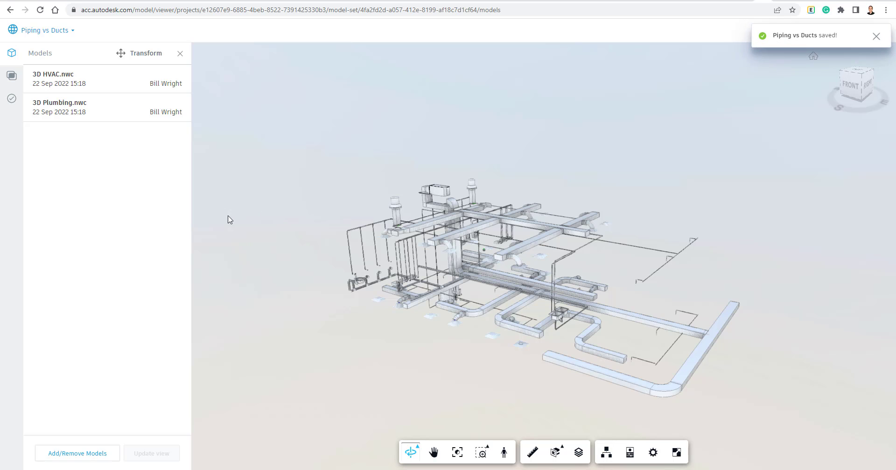
Check the saved view for clashes, then inspect issue #60 from the issues list without adding 3D Arch.nwc and close it.
left_click(12, 77)
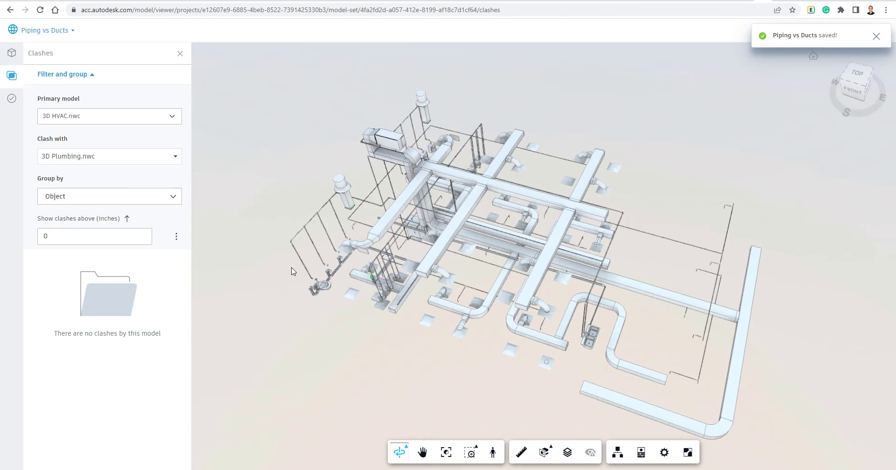
left_click(9, 101)
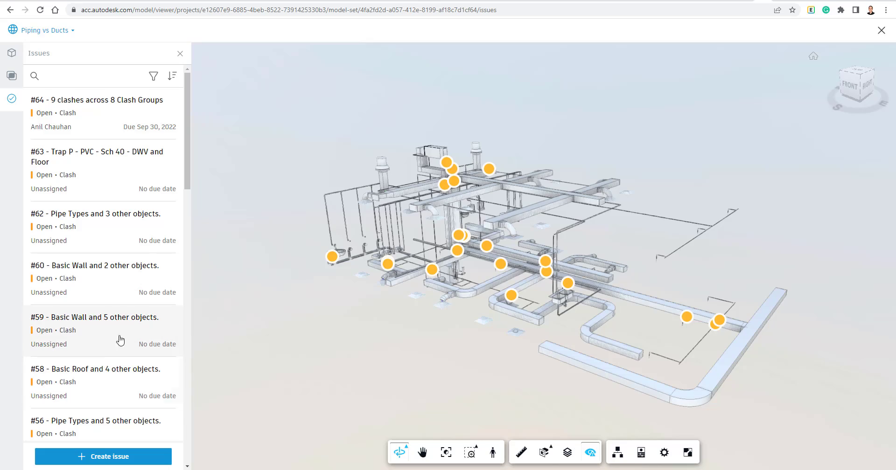
left_click(109, 302)
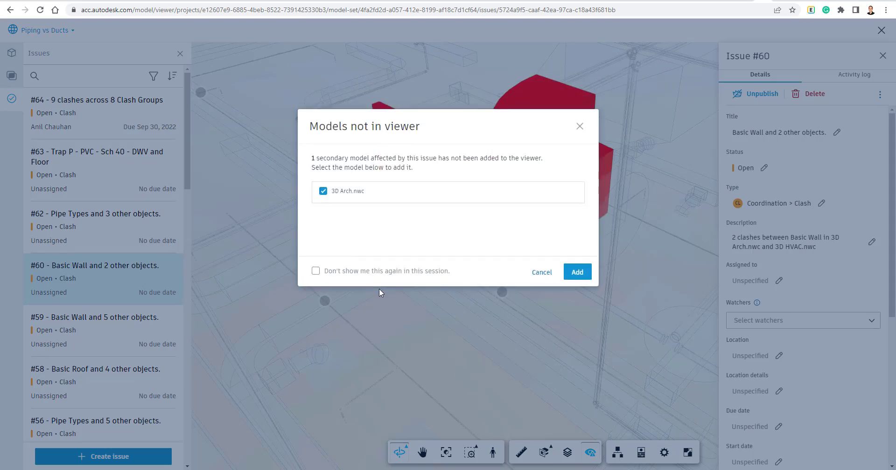
left_click(379, 288)
mouse_move(464, 219)
left_mouse_down()
mouse_move(454, 261)
mouse_move(520, 272)
mouse_move(462, 206)
left_mouse_up()
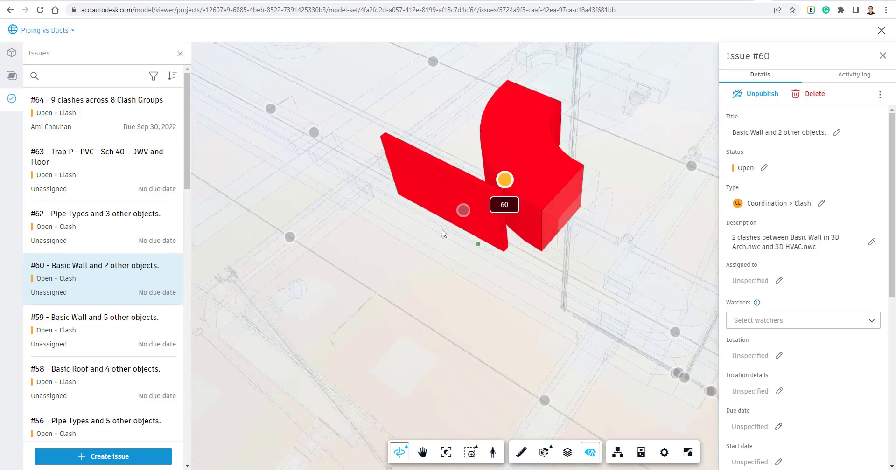
left_click(882, 56)
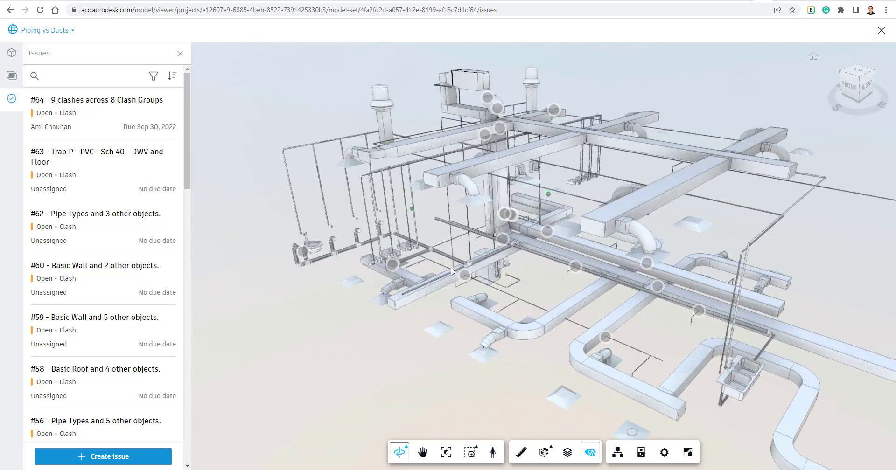
Return to the clashes between 3D HVAC.nwc and 3D Plumbing.nwc and examine the available grouping options.
left_click(8, 79)
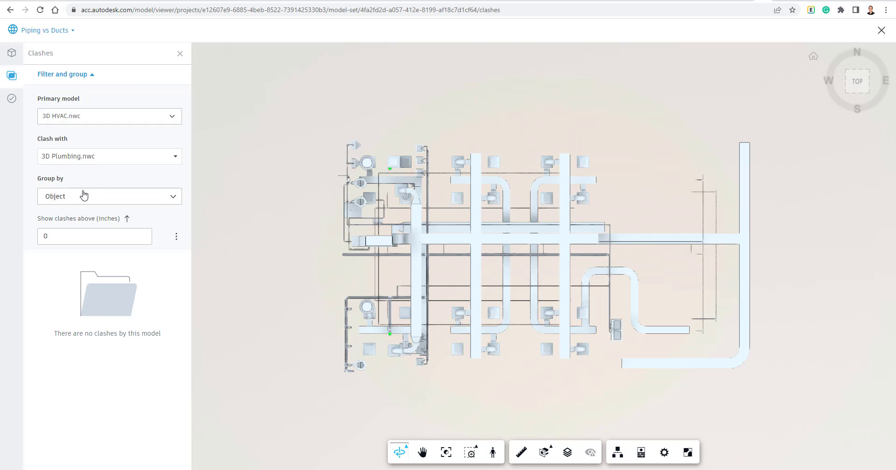
left_click(87, 194)
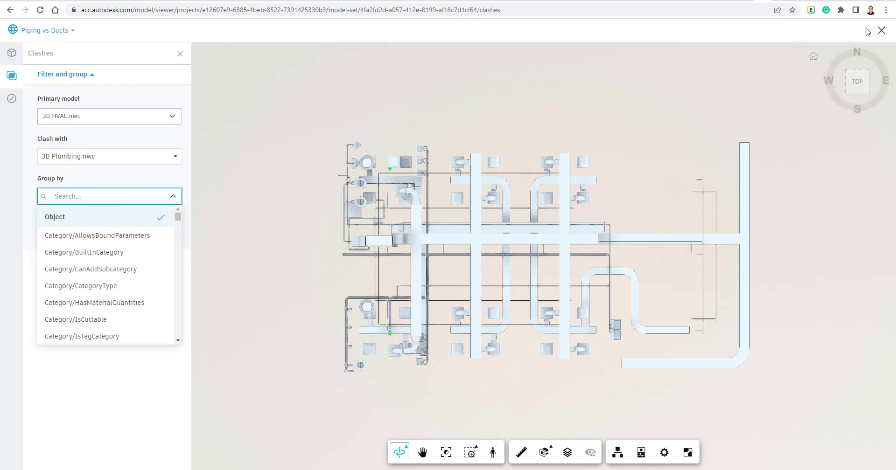
Close the Piping vs Ducts view, switch to Docs and show the New New Revit to NWC folder of the project files.
left_click(881, 30)
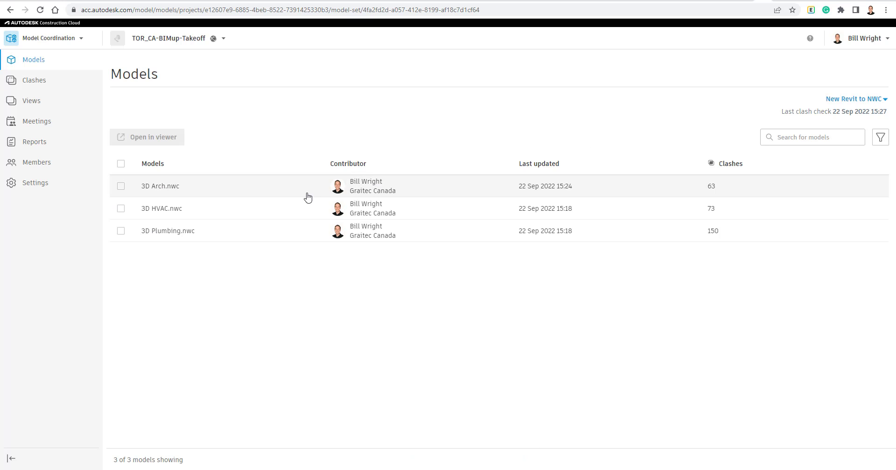
left_click(66, 38)
left_click(34, 66)
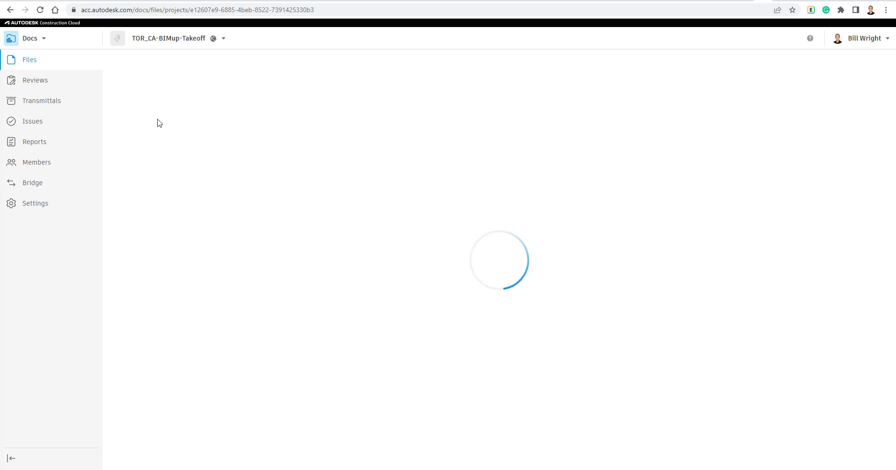
left_click(32, 60)
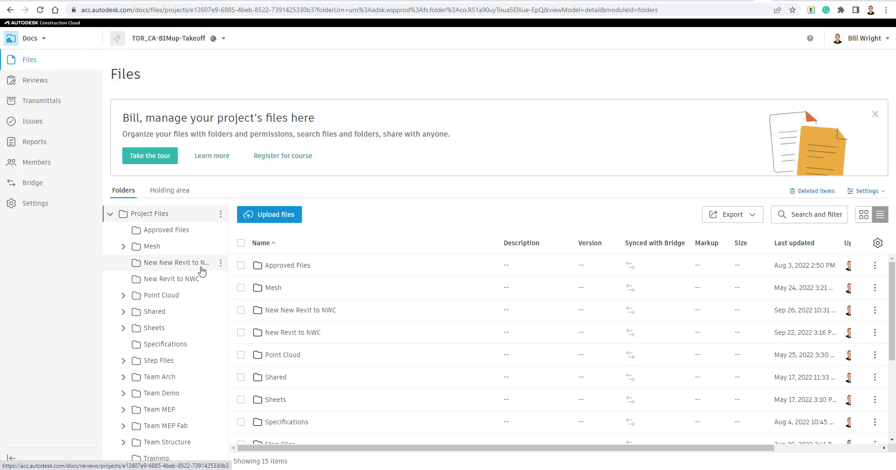
left_click(190, 263)
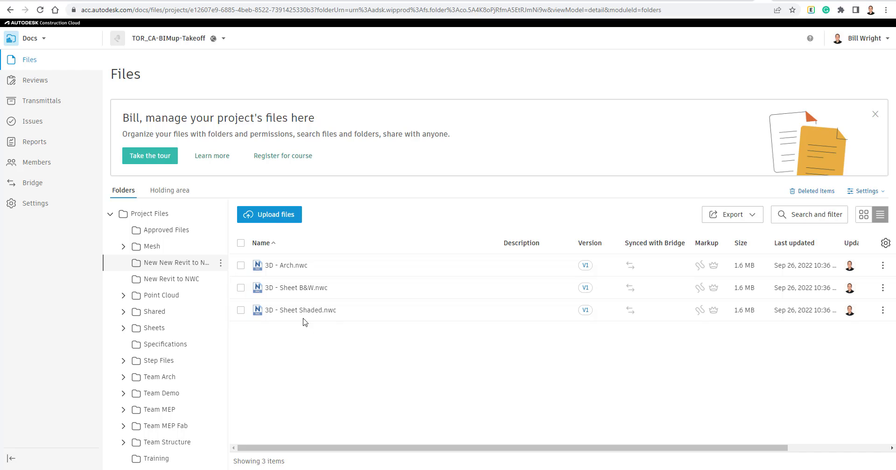
Inspect 3D - Sheet B&W.nwc in the viewer from above, then return to the folder's file list.
left_click(290, 289)
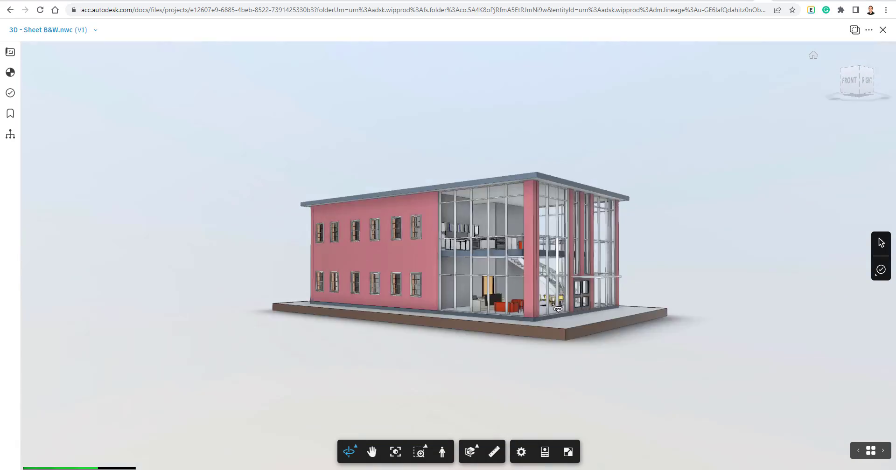
mouse_move(579, 323)
left_mouse_down()
mouse_move(540, 356)
mouse_move(658, 317)
left_mouse_up()
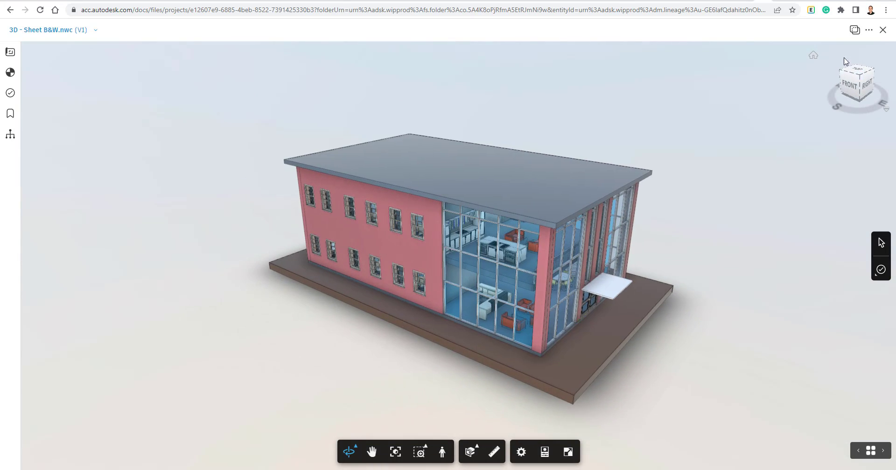
left_click(882, 30)
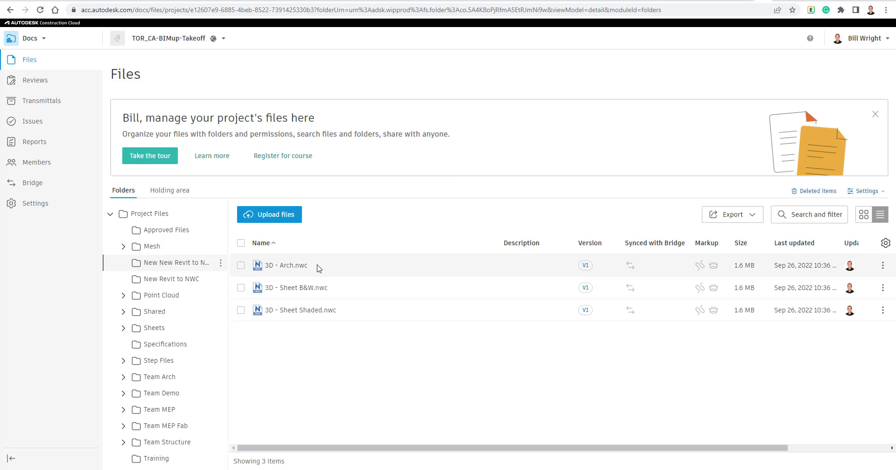
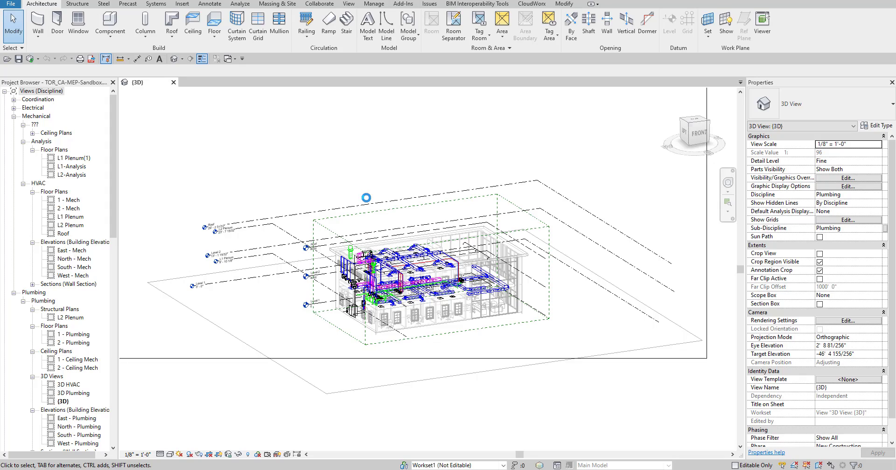
Switch to the Revit MEP model, start Publish to NWC for the 3D view set, and exclude 3D View {3D}.
middle_click_drag(462, 299, 530, 354, "shift")
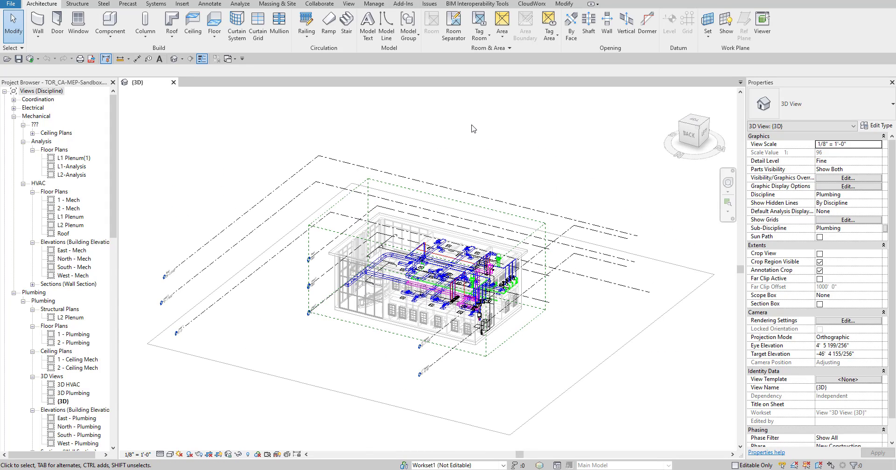
left_click(402, 4)
left_click(437, 24)
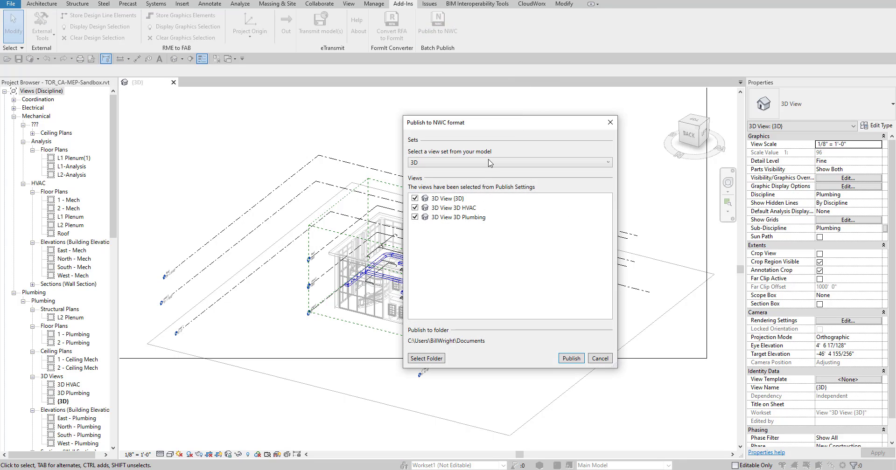
left_click(450, 200)
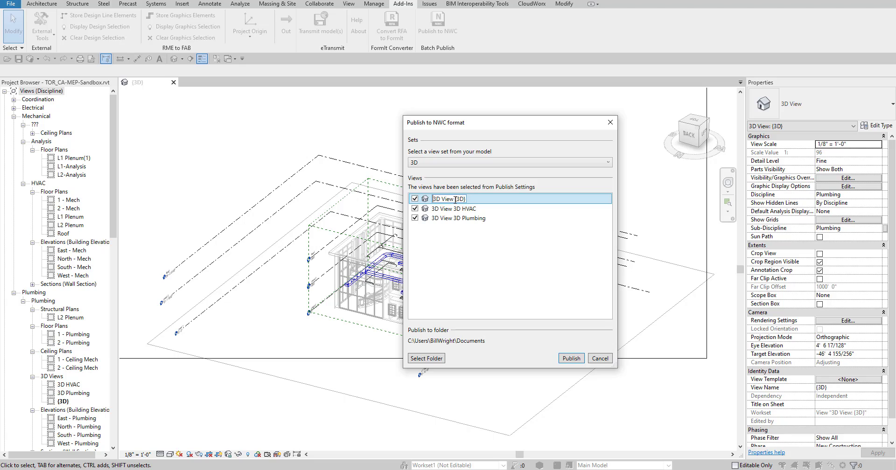
left_click(415, 199)
Rename the HVAC and plumbing views for publishing as 3D HVAC and 3D Plumbing.
left_click(455, 208)
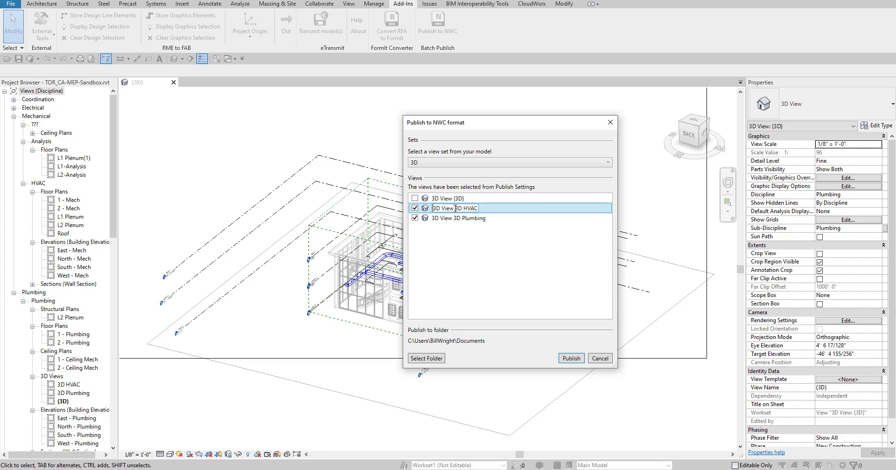
left_click_drag(456, 208, 389, 221)
key("Delete")
left_click(415, 217)
left_click(439, 218)
key("Delete")
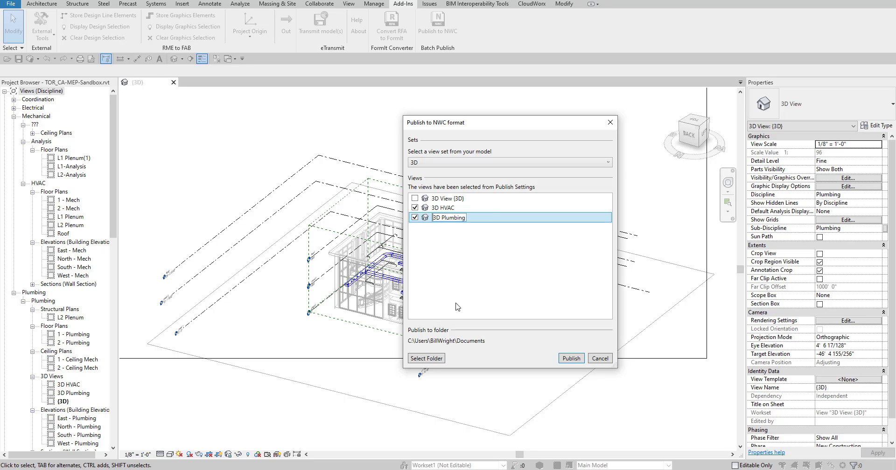
Publish the selected views to New New Revit to NWC under Autodesk Docs, Graitec Canada, TOR_CA-BIMup-Takeoff, Project Files.
left_click(436, 358)
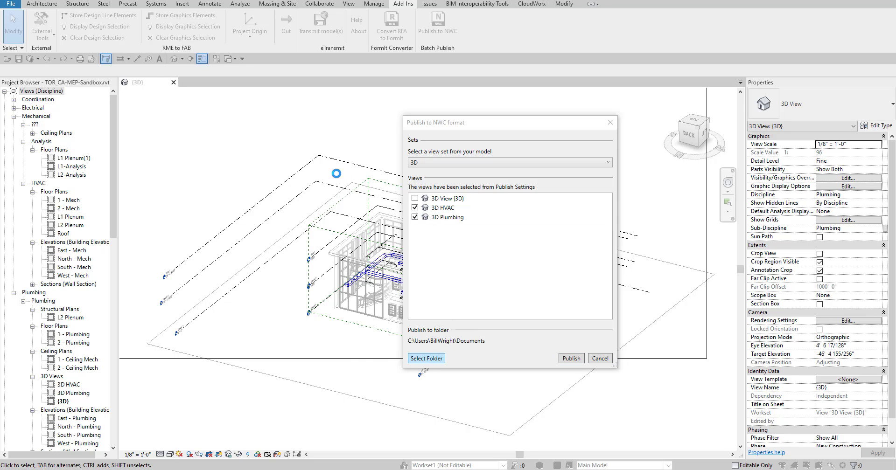
left_click(404, 205)
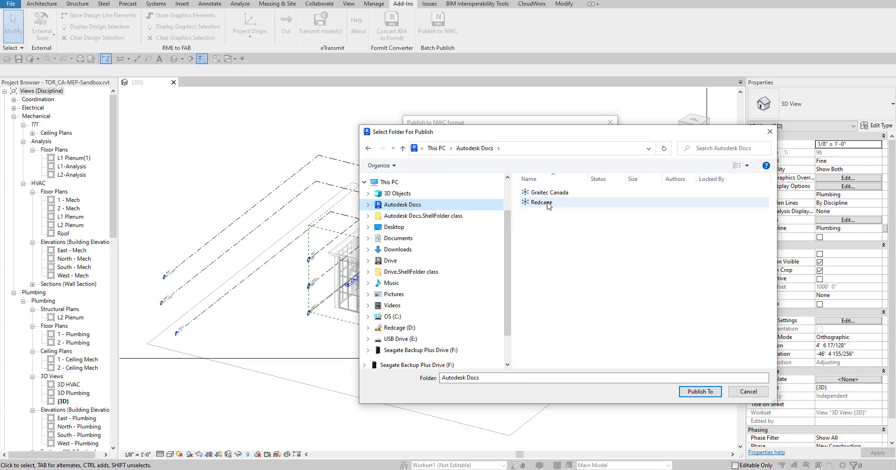
double_click(545, 193)
left_click(570, 242)
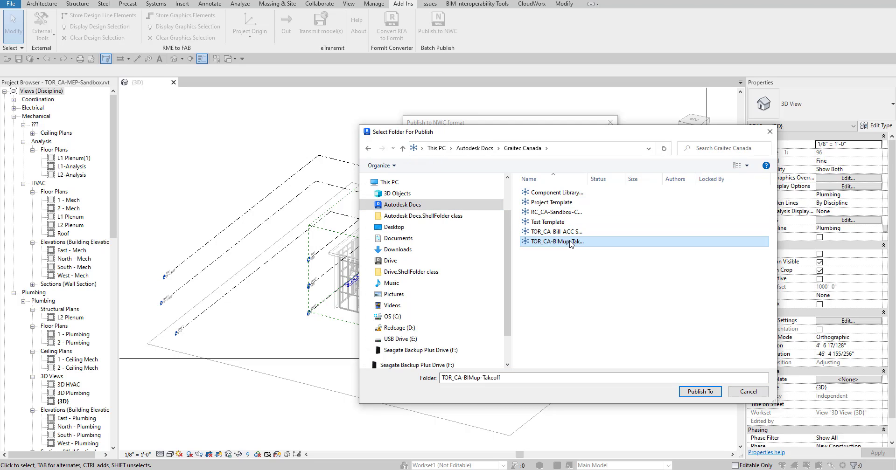
double_click(570, 242)
left_click(543, 193)
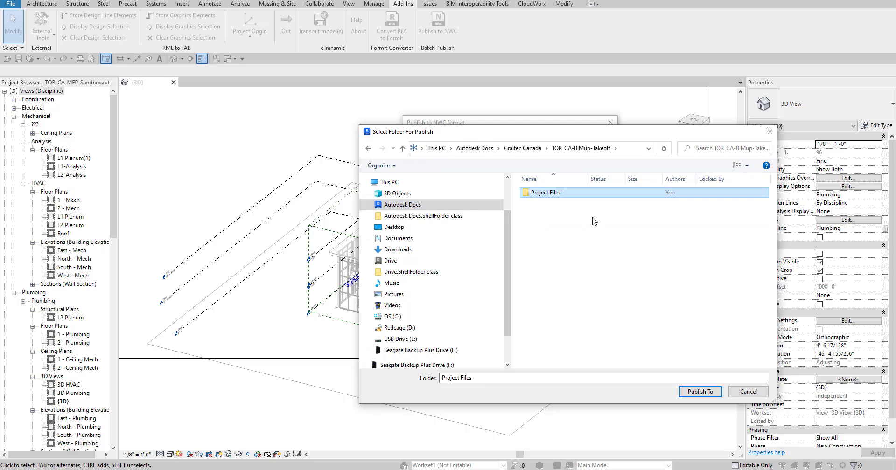
key("Return")
left_click(569, 214)
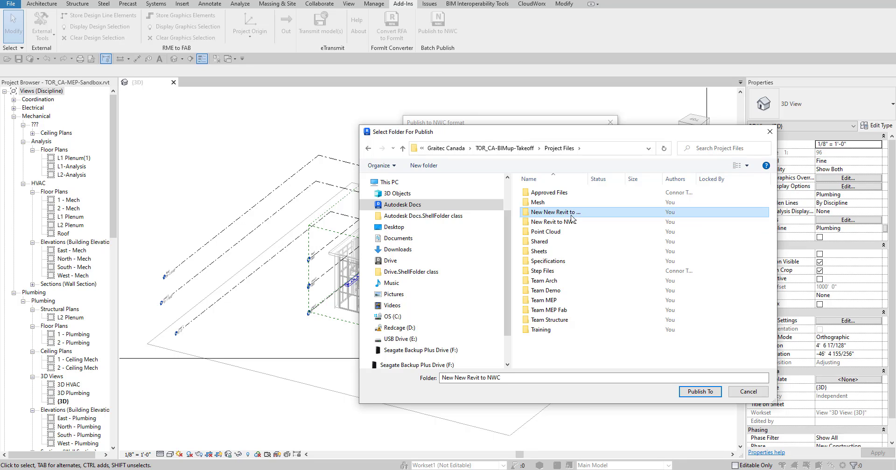
key("Return")
left_click(700, 392)
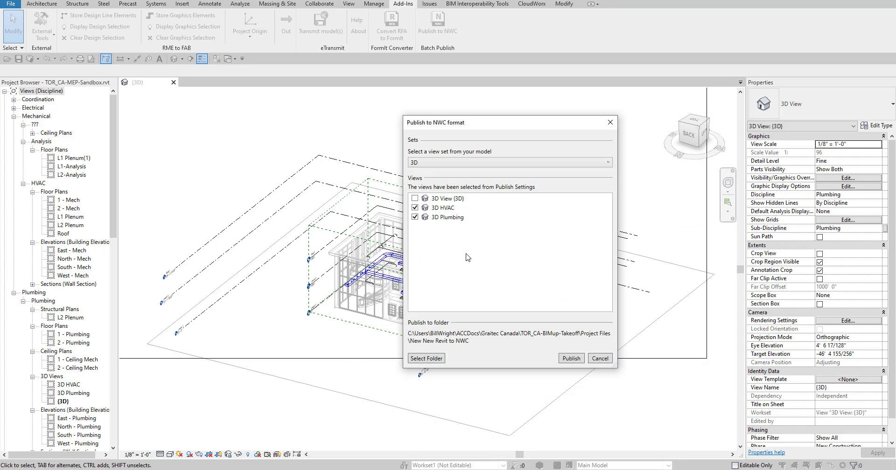
left_click(571, 358)
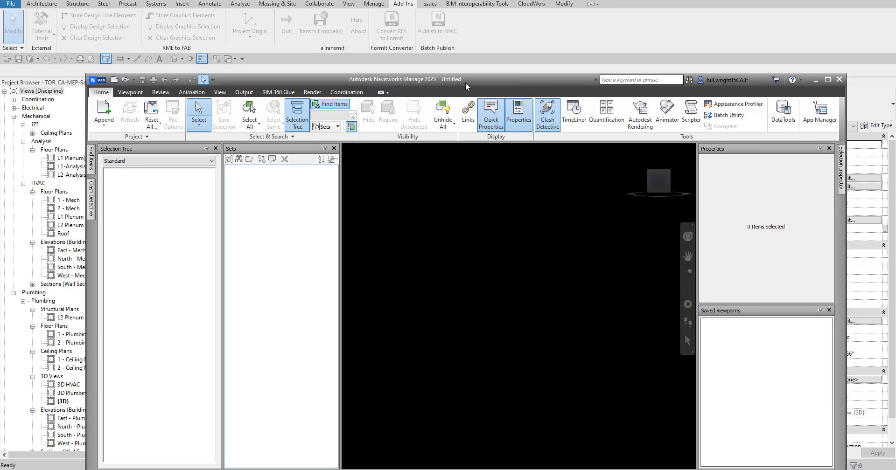
Maximise Navisworks Manage and list the models in the TOR_CA-BIMup-Takeoff coordination space New New Revit to NWC.
double_click(459, 80)
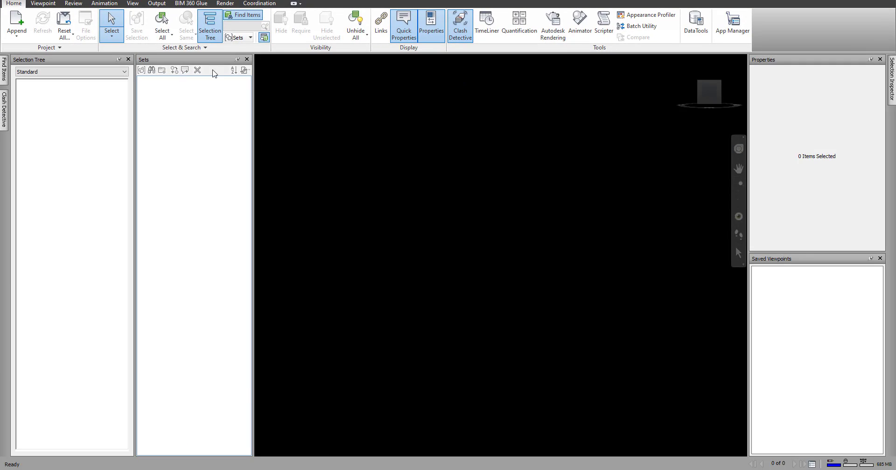
left_click(273, 5)
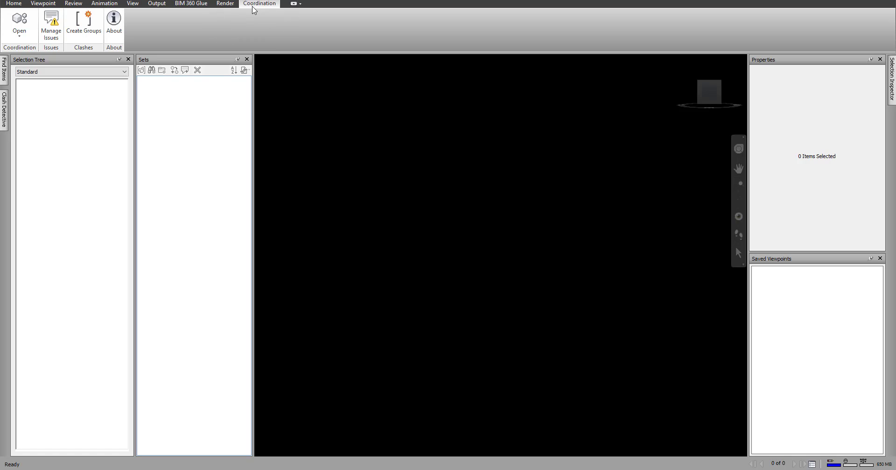
left_click(19, 28)
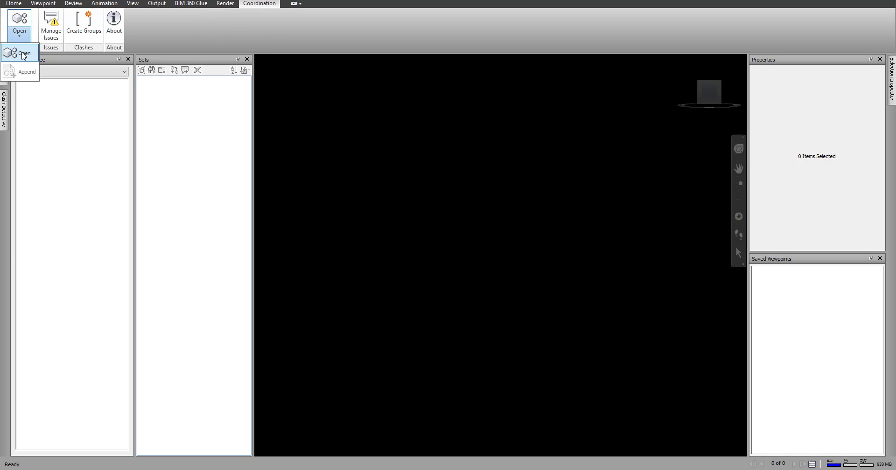
left_click(22, 54)
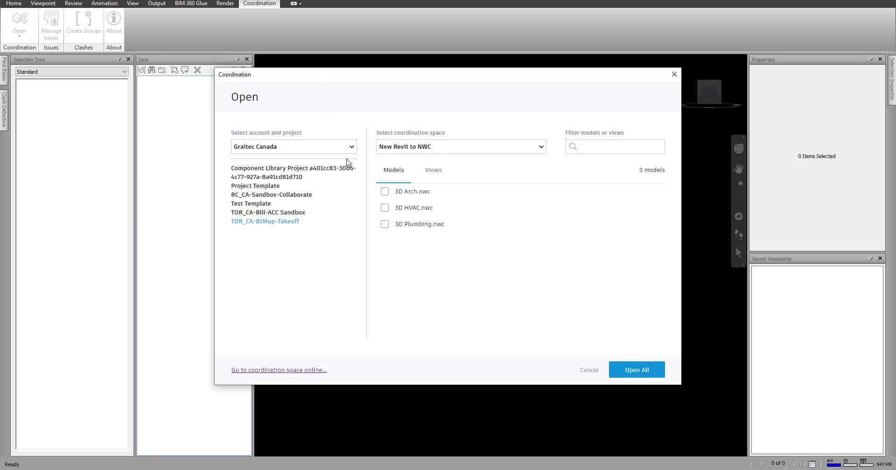
left_click(288, 224)
left_click(455, 149)
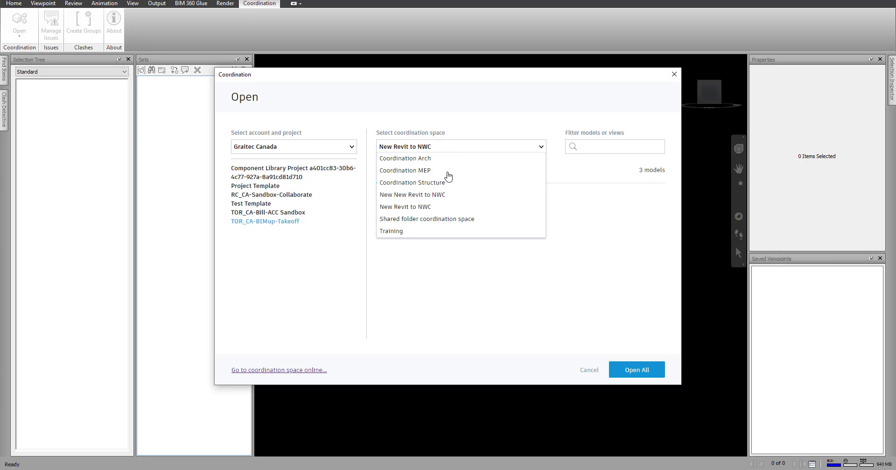
left_click(417, 196)
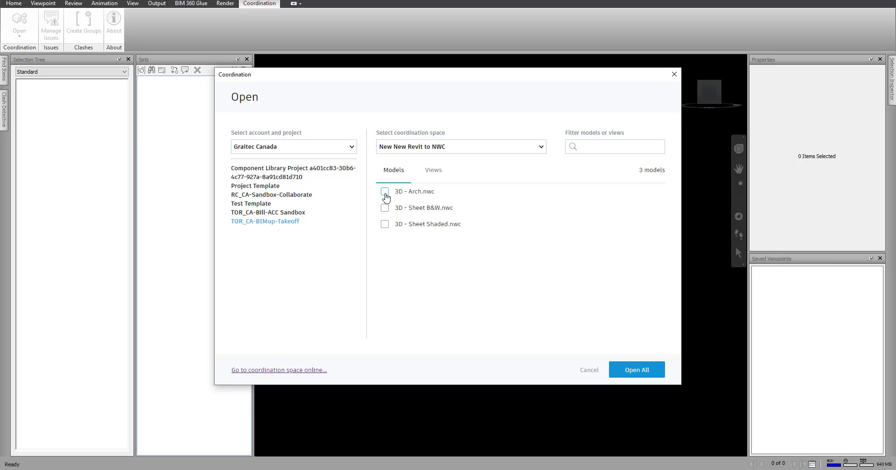
Open 3D Arch.nwc, 3D HVAC.nwc and 3D Plumbing.nwc together from the New Revit to NWC coordination space.
left_click(436, 149)
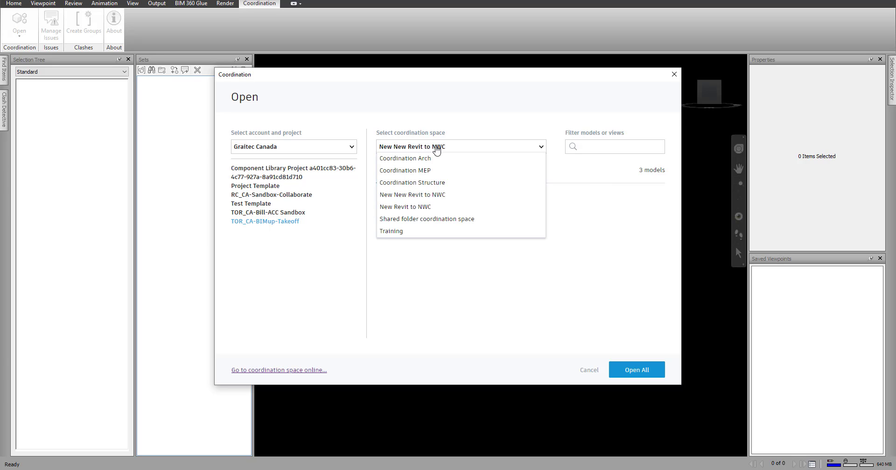
left_click(415, 208)
left_click(385, 193)
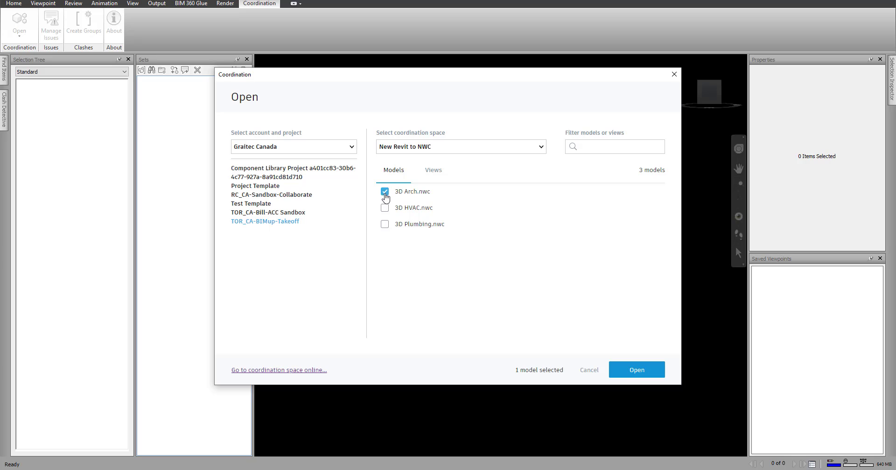
left_click(385, 210)
left_click(385, 225)
left_click(633, 371)
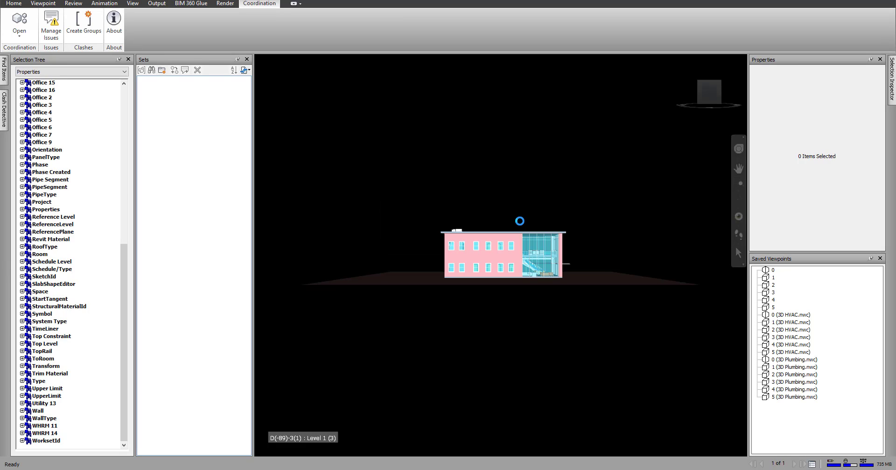
View the building from an elevated corner and display the project's issues list beside it, clear of the model.
right_click(583, 260)
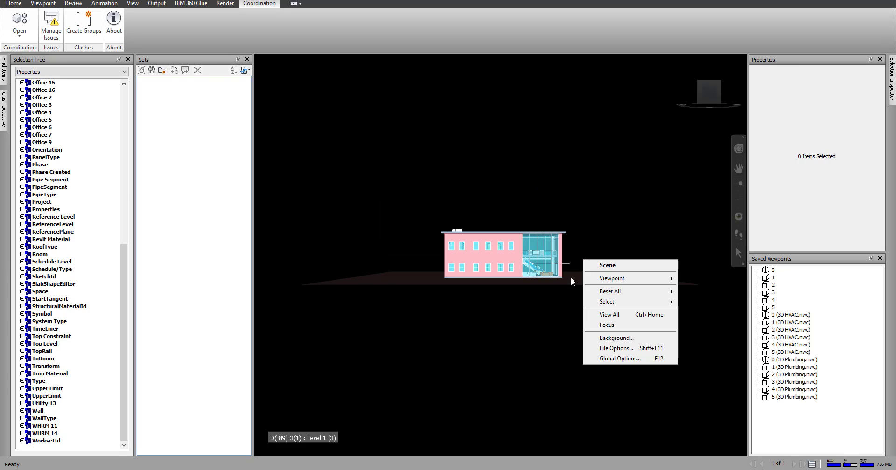
left_click(592, 267)
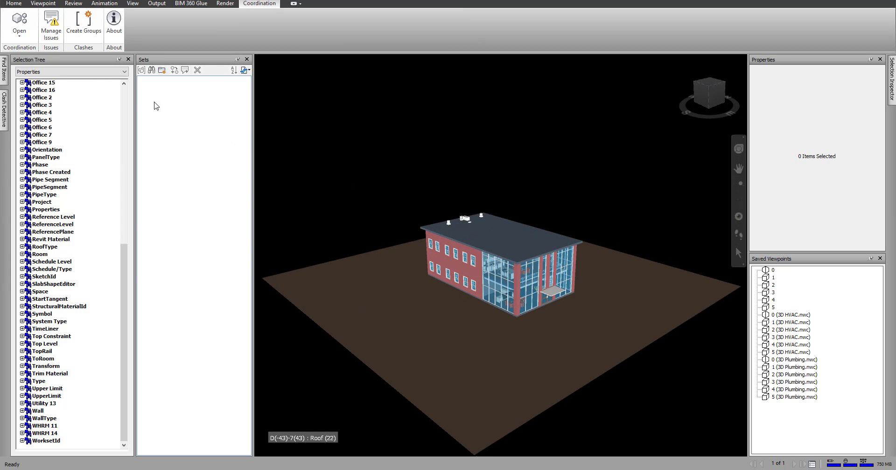
left_click(54, 42)
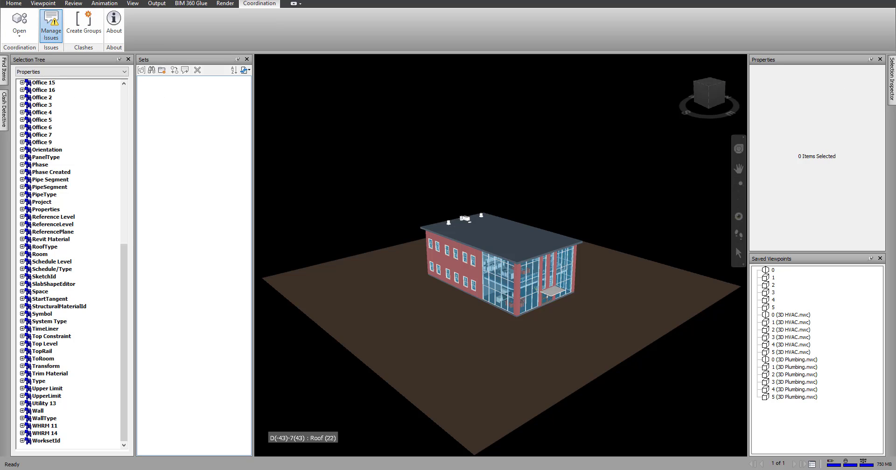
left_click_drag(737, 120, 345, 118)
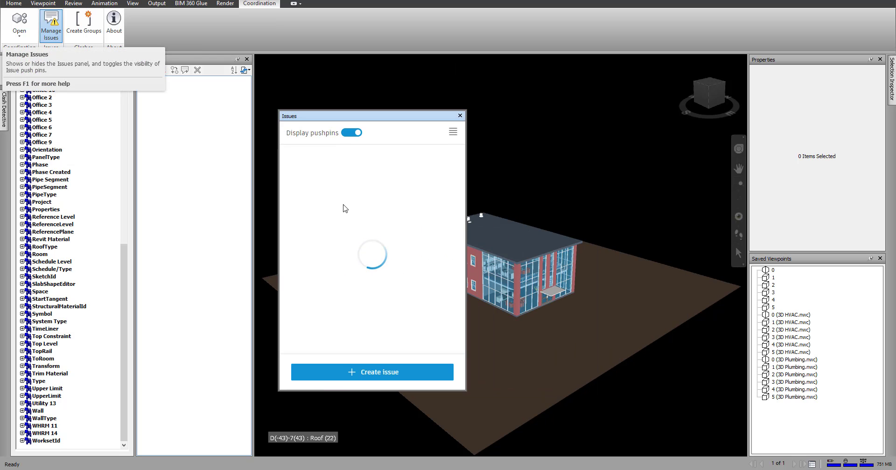
left_click_drag(342, 120, 259, 114)
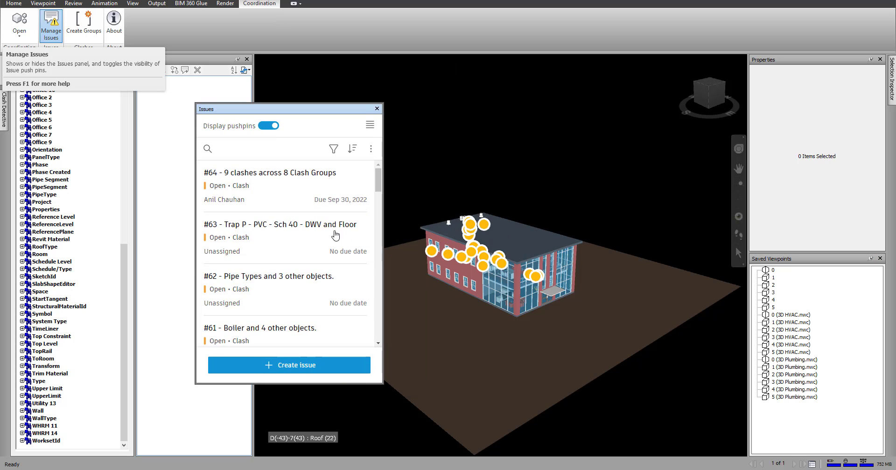
View issue #64 at its pushpin in the model, cancel its deletion and return to the issues list.
left_click(334, 192)
left_click(285, 188)
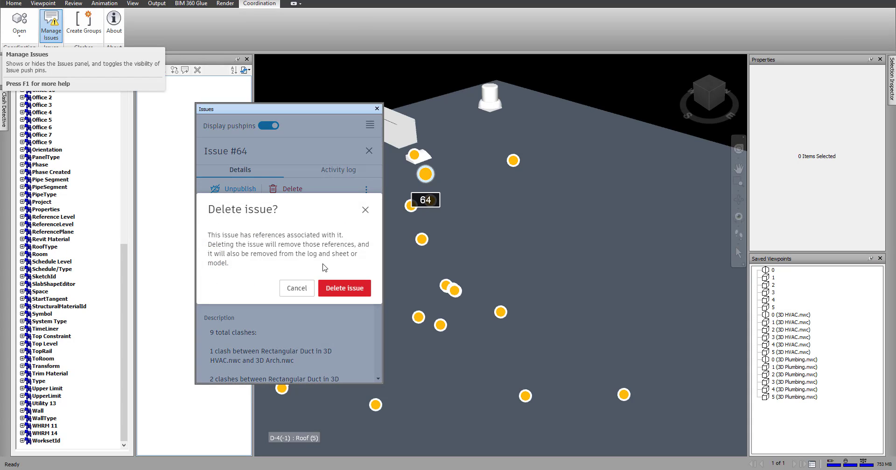
left_click(306, 287)
left_click(368, 150)
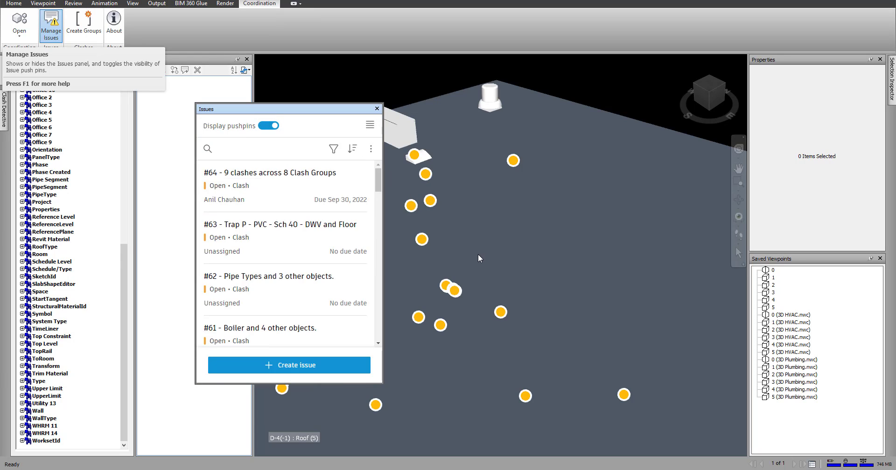
List the selection tree in Standard mode and hide 3D Arch.nwc from the model.
middle_click_drag(478, 254, 584, 226, "shift")
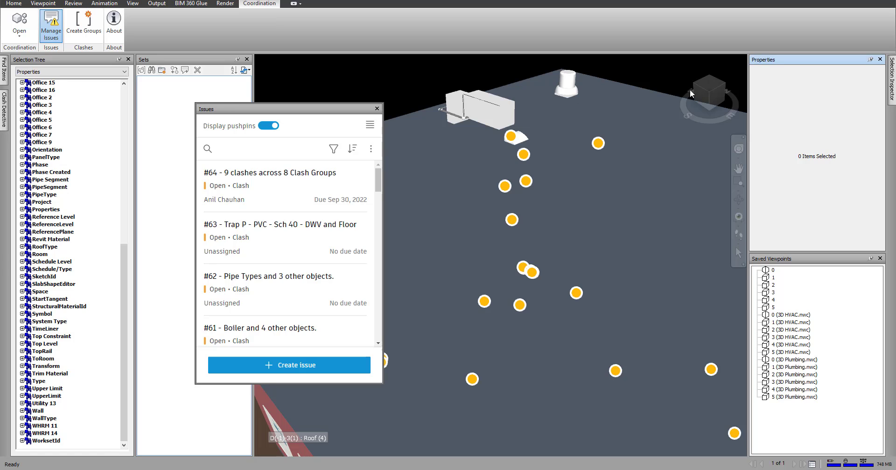
left_click(70, 72)
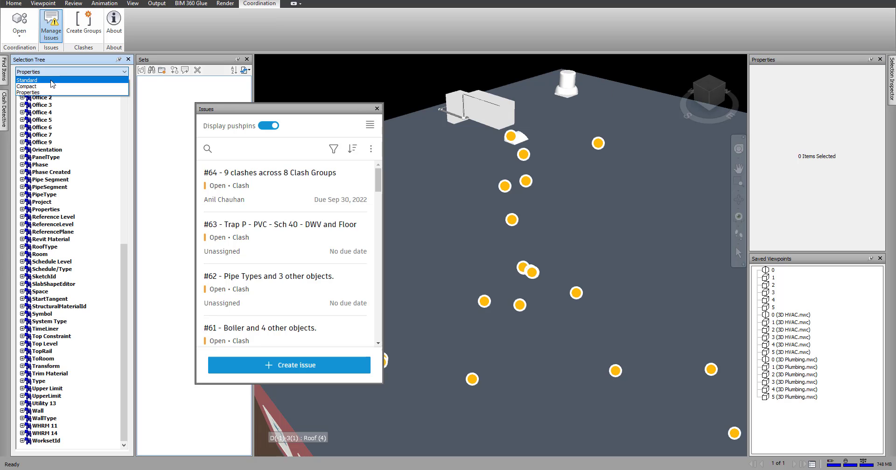
left_click(39, 80)
left_click(47, 83)
right_click(52, 83)
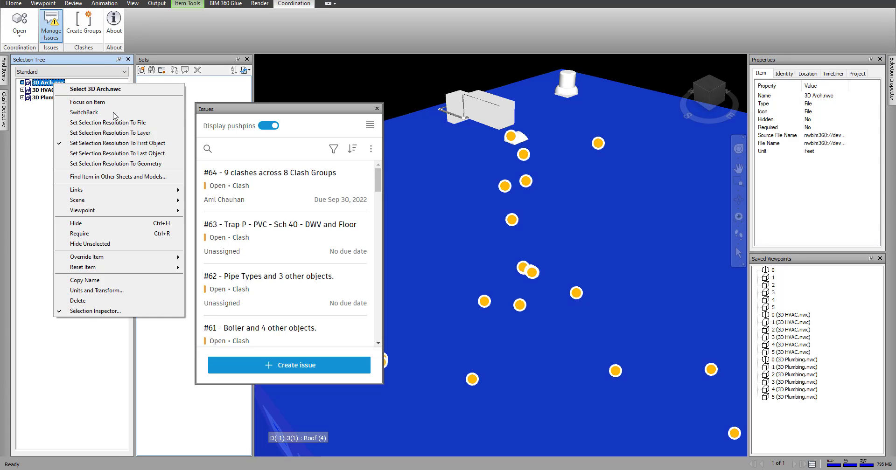
left_click(86, 227)
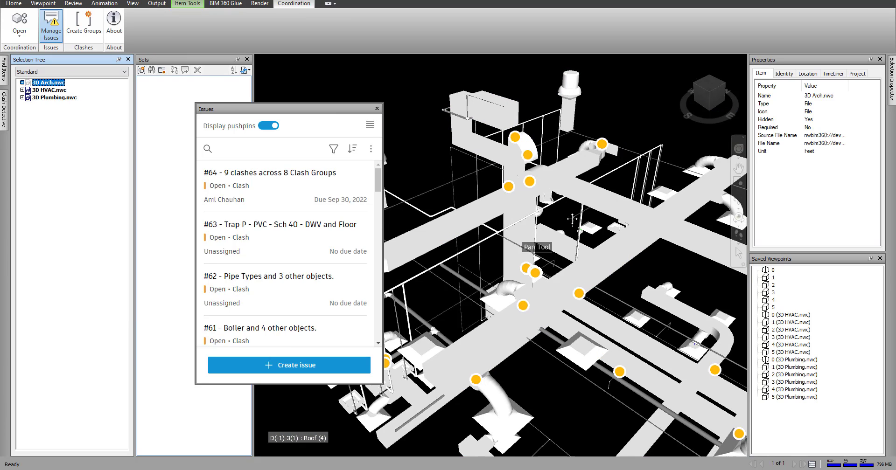
Review issue #64 with the architecture hidden, and view issue #58, Basic Roof and 4 other objects, at its pushpin.
left_click(267, 189)
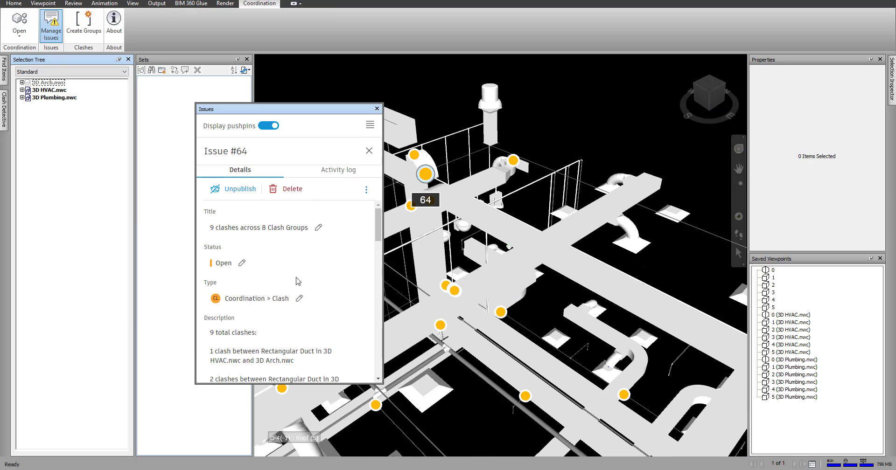
left_click(369, 151)
scroll(283, 261, "down", 5)
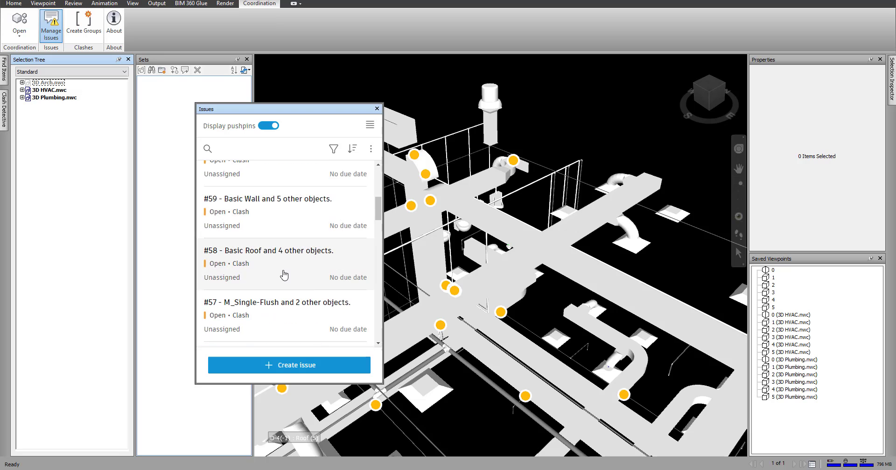
left_click(284, 274)
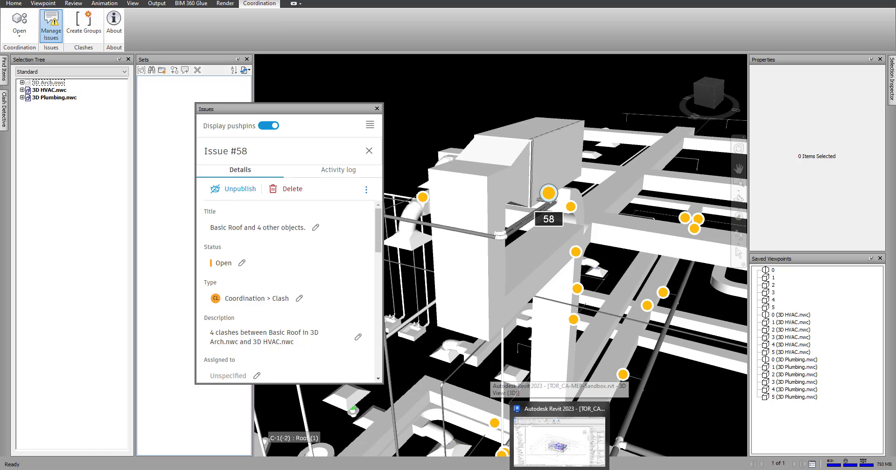
Switch to the TOR_CA-MEP-Sandbox model in Revit and display its issue management tools.
mouse_move(558, 469)
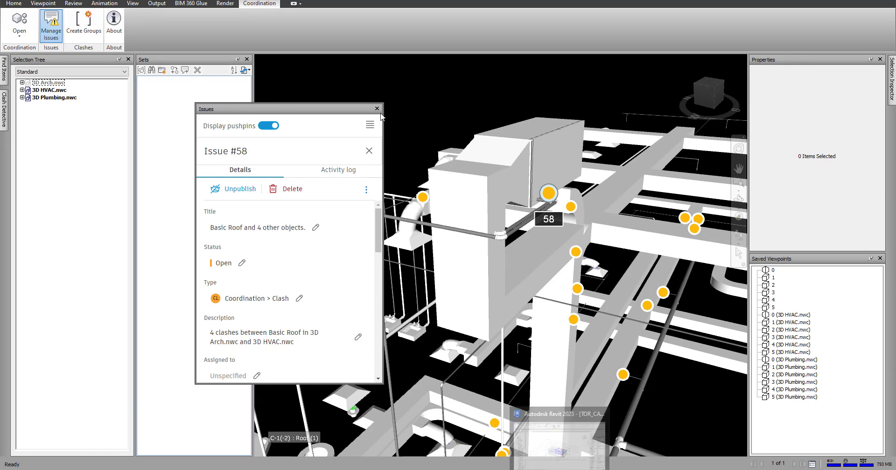
left_click(553, 440)
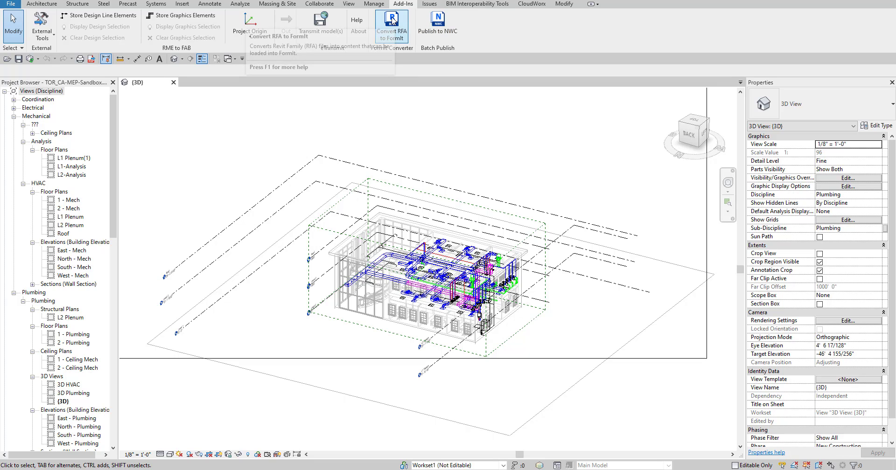
left_click(429, 4)
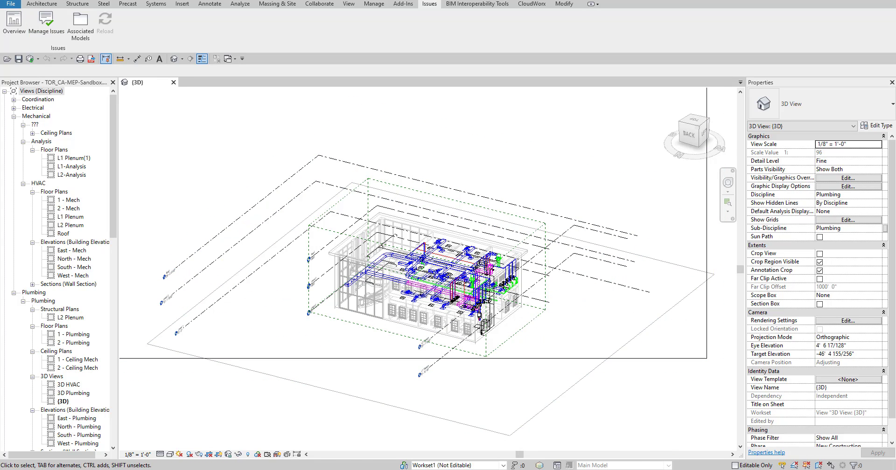
mouse_move(673, 469)
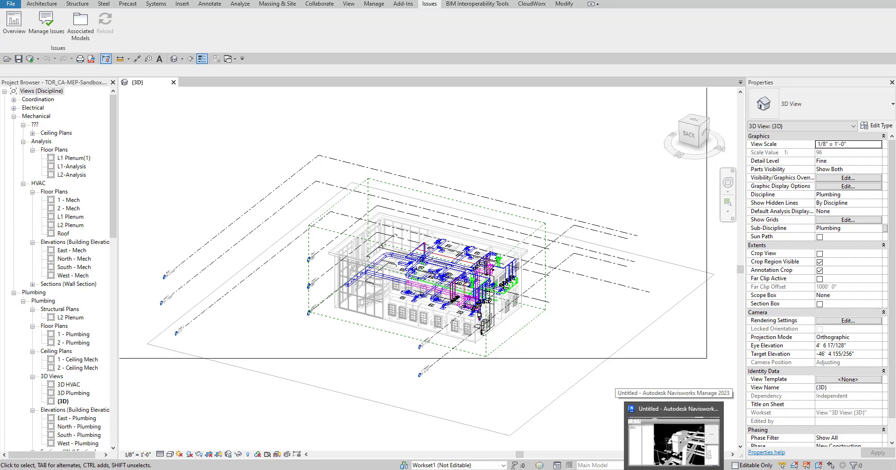